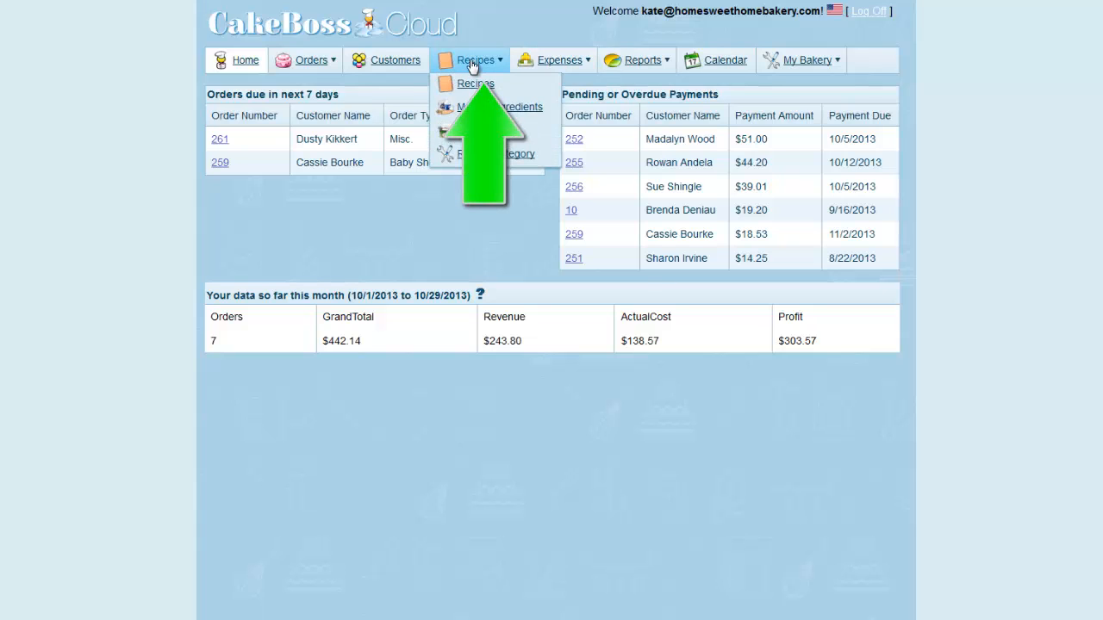
# Import the Chocolate Buttercream, Chocolate Cake (Scratch) and Chocolate Chip Cookies recipes by CakeBoss Software
pyautogui.click(475, 83)
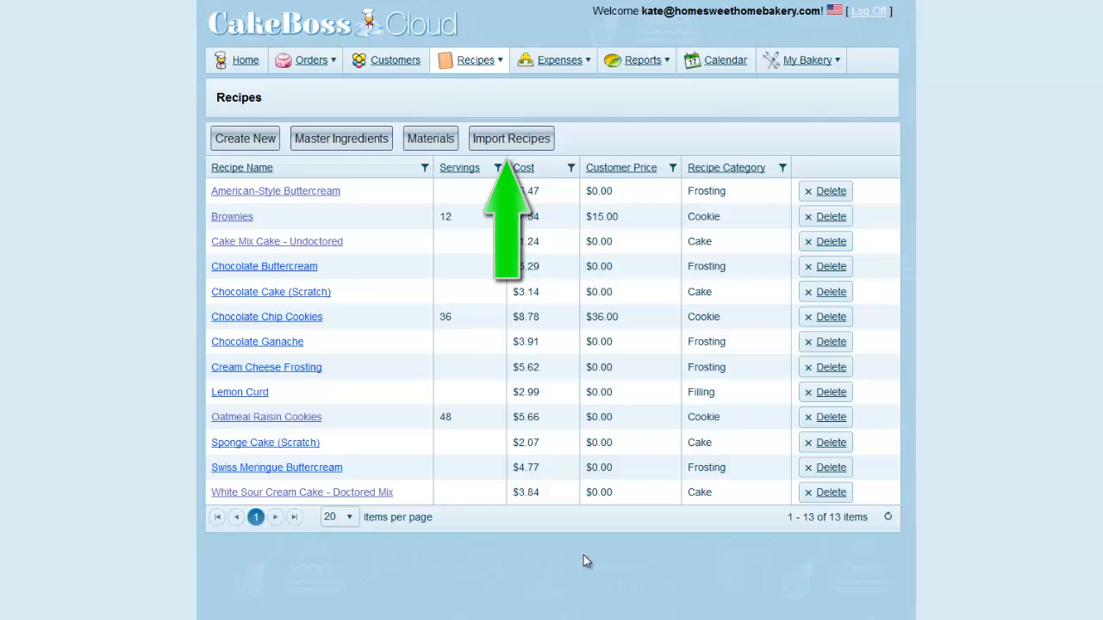
pyautogui.click(510, 139)
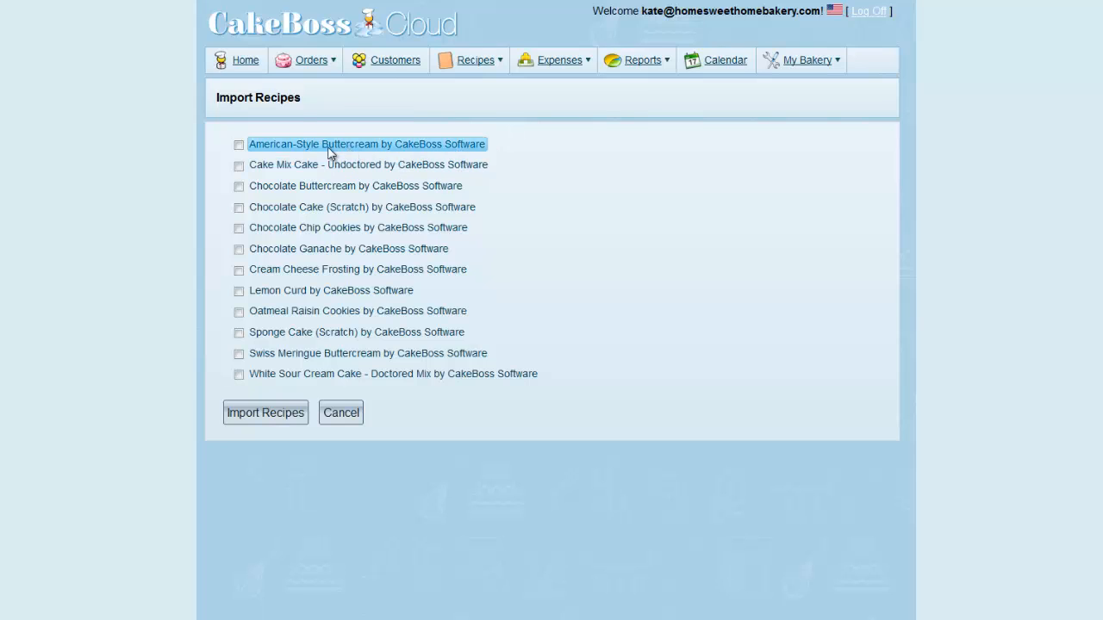
pyautogui.click(238, 187)
pyautogui.click(239, 207)
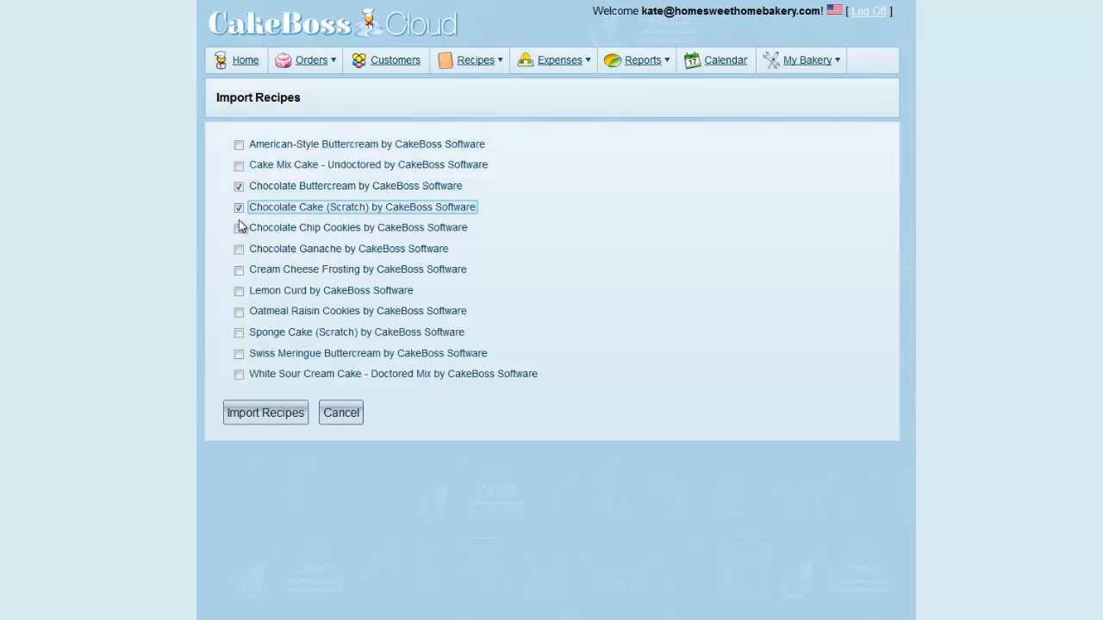
pyautogui.click(239, 229)
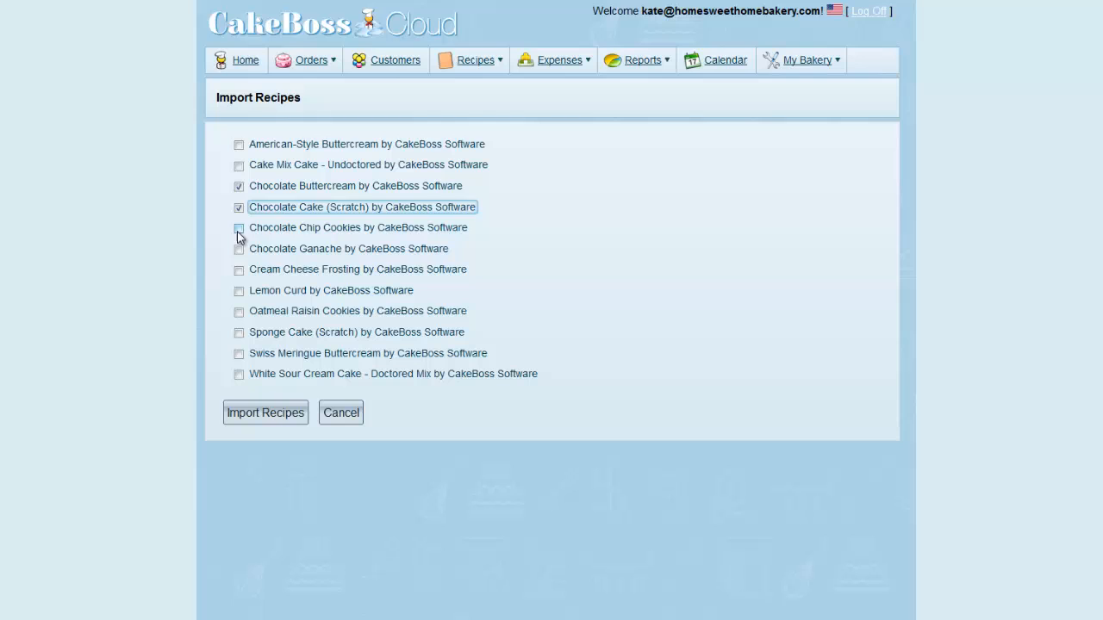
pyautogui.click(261, 414)
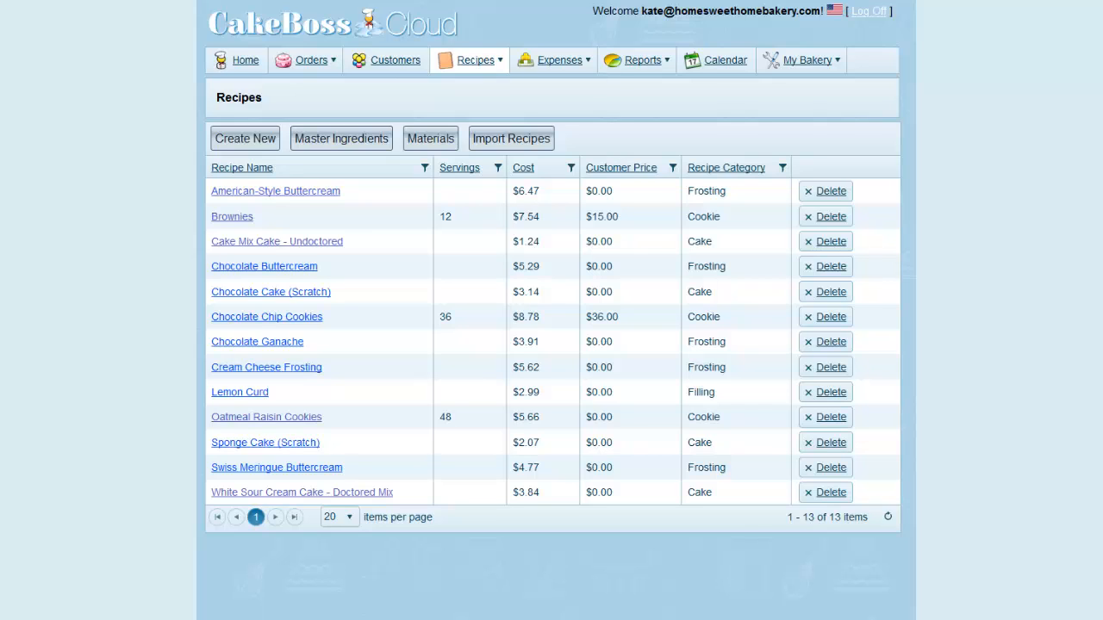
# Create a new recipe named "Test Cake" in the Cake category
pyautogui.click(250, 140)
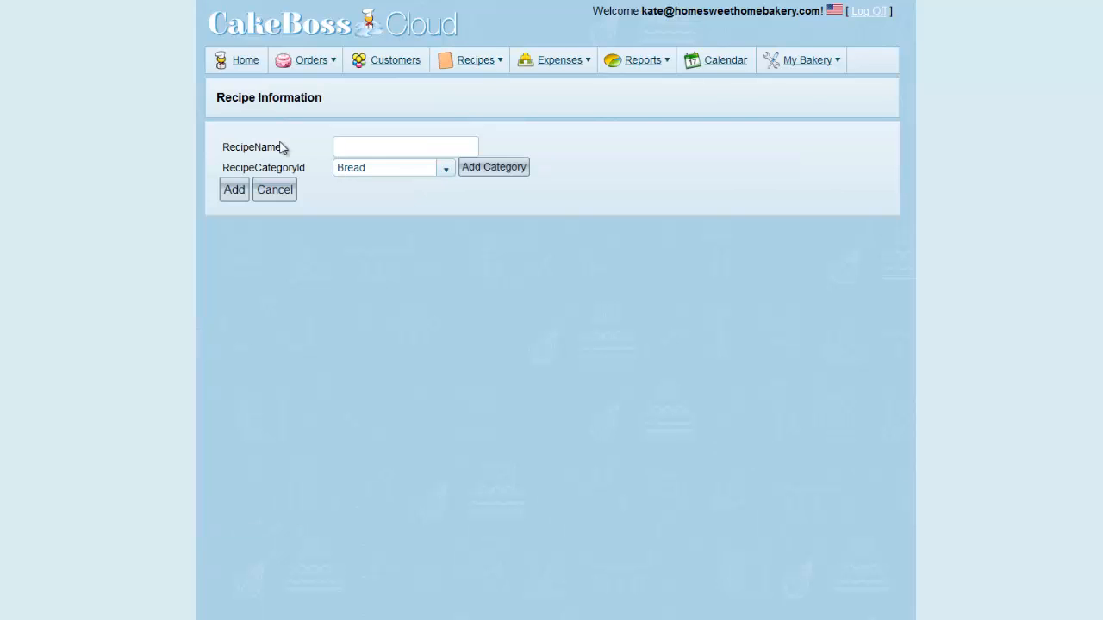
pyautogui.click(364, 152)
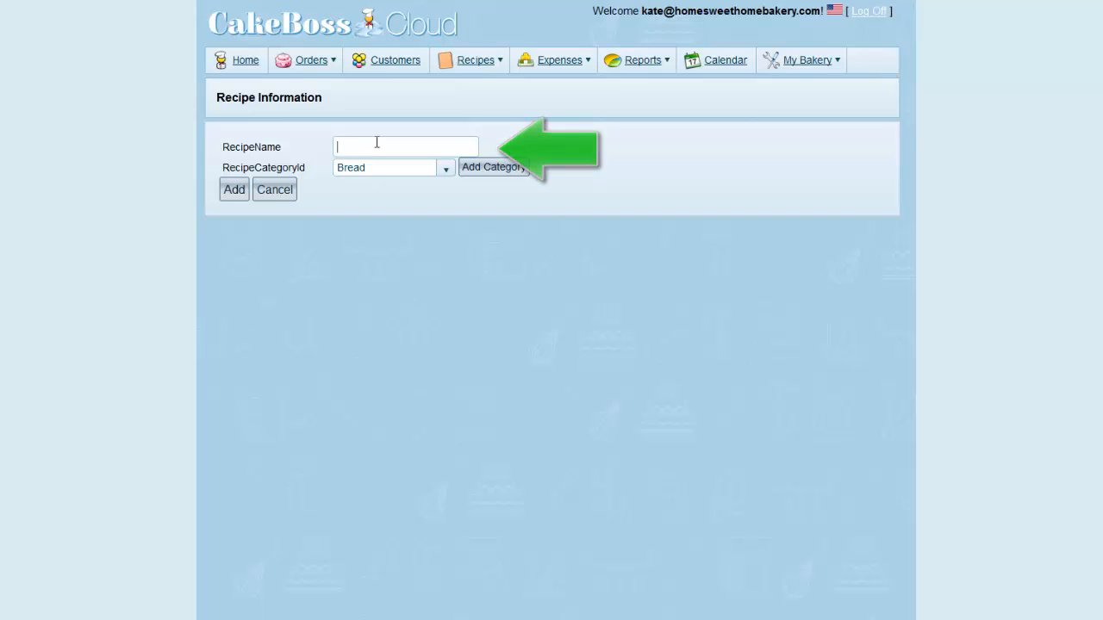
pyautogui.write('Test Cake')
pyautogui.press('Tab')
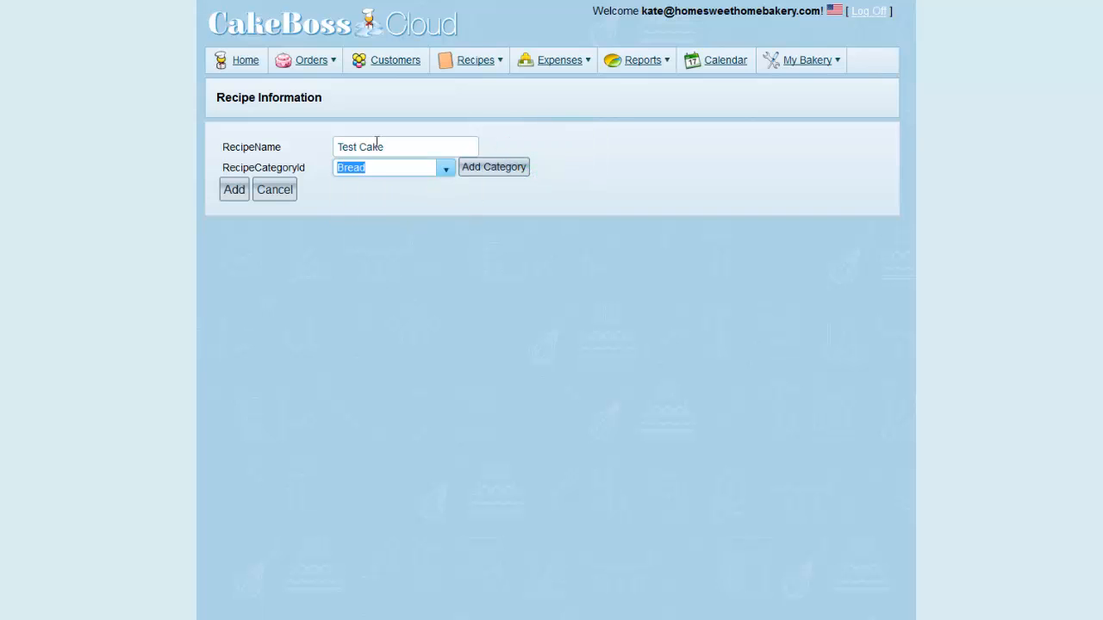
pyautogui.click(447, 176)
pyautogui.click(446, 172)
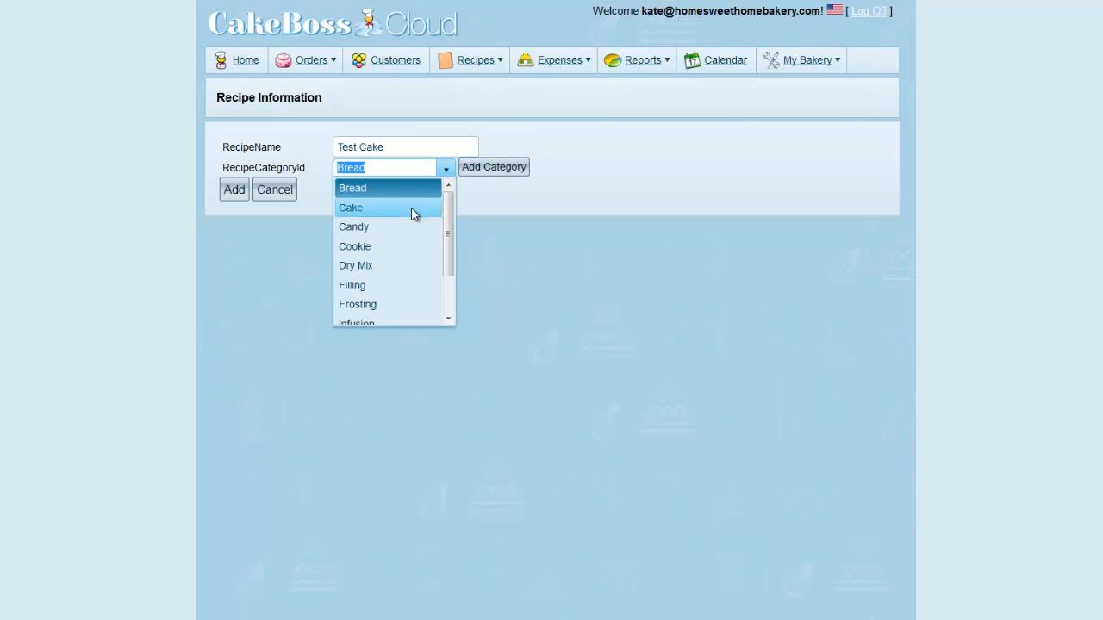
pyautogui.click(411, 207)
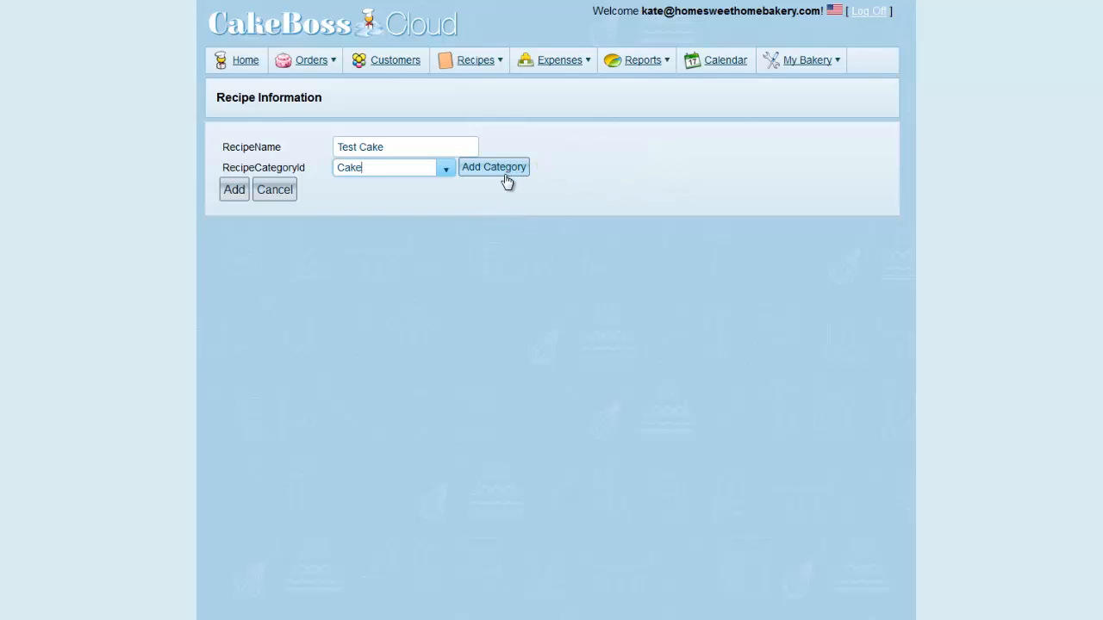
pyautogui.click(235, 191)
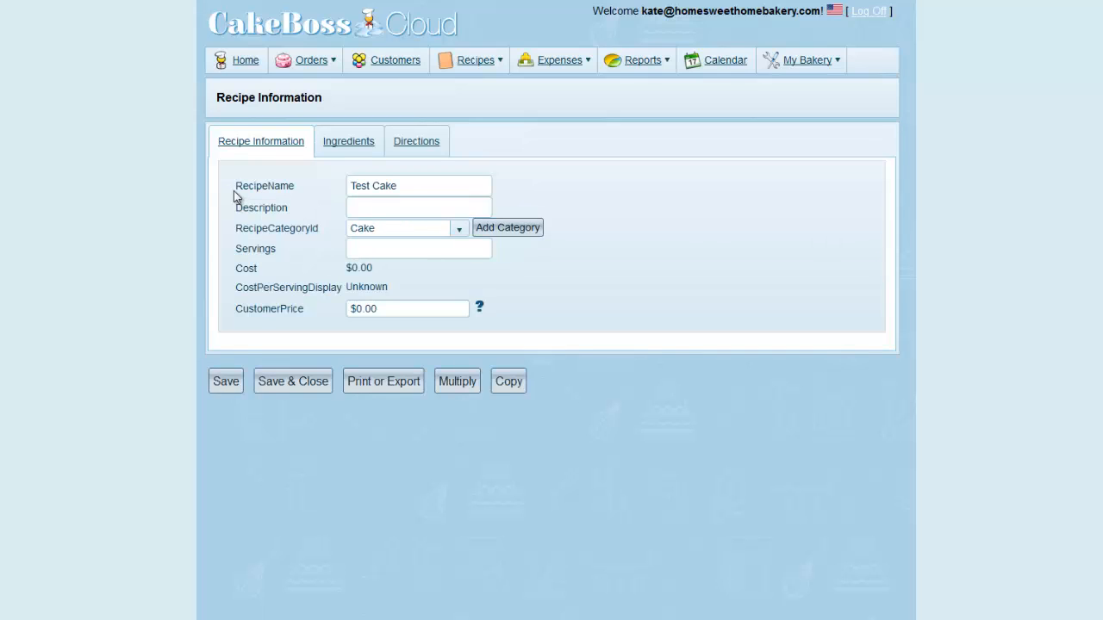
# Enter "Grandma's Recipe" as the description of the Test Cake recipe
pyautogui.click(411, 207)
pyautogui.write("Grandma's ")
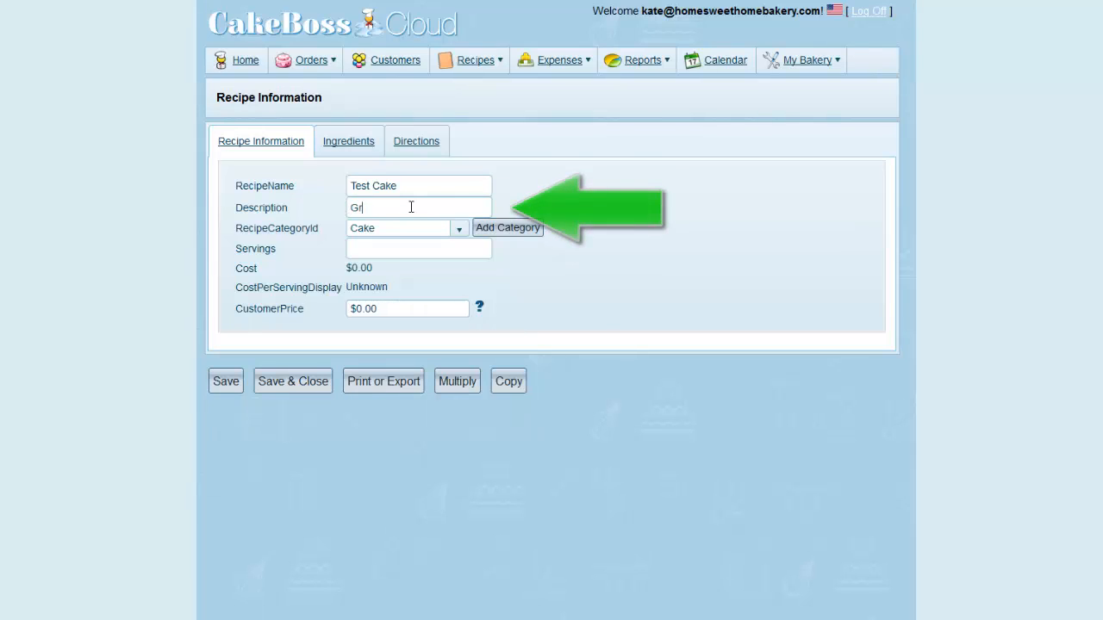
pyautogui.write('Recipe')
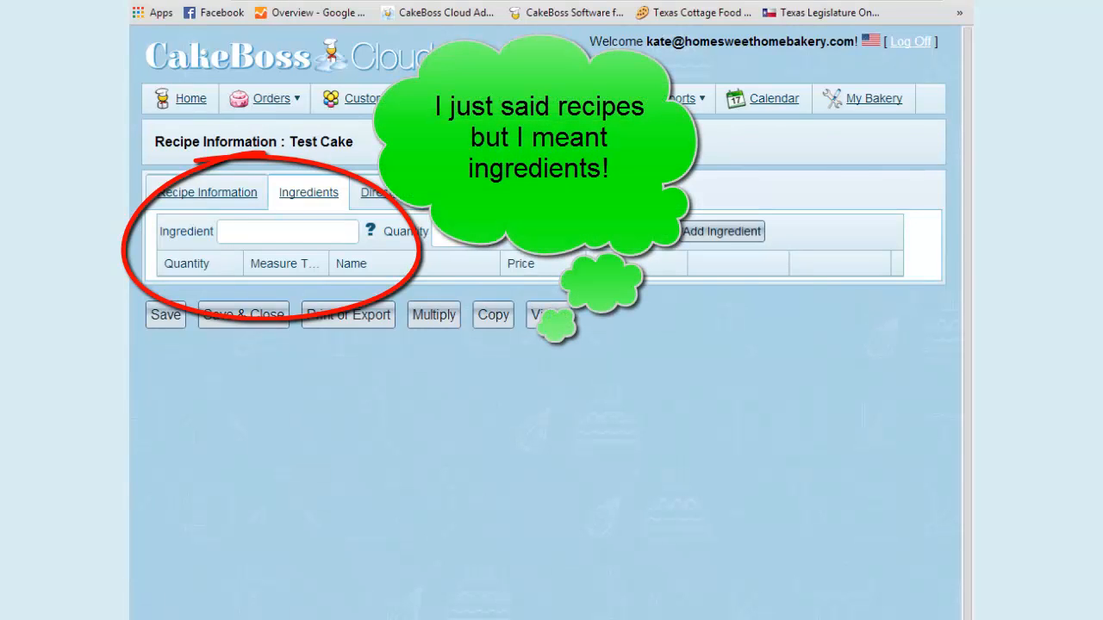
# Add 2 3/4 cups of "apples, dried" to the Test Cake recipe's ingredients
pyautogui.click(313, 230)
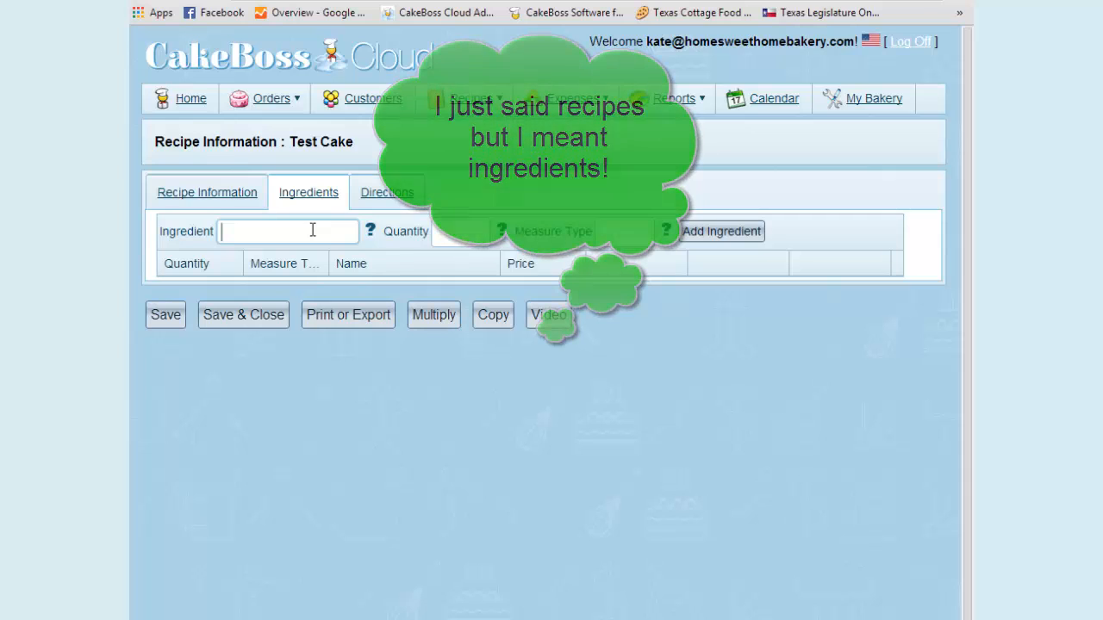
pyautogui.write('apples, dried')
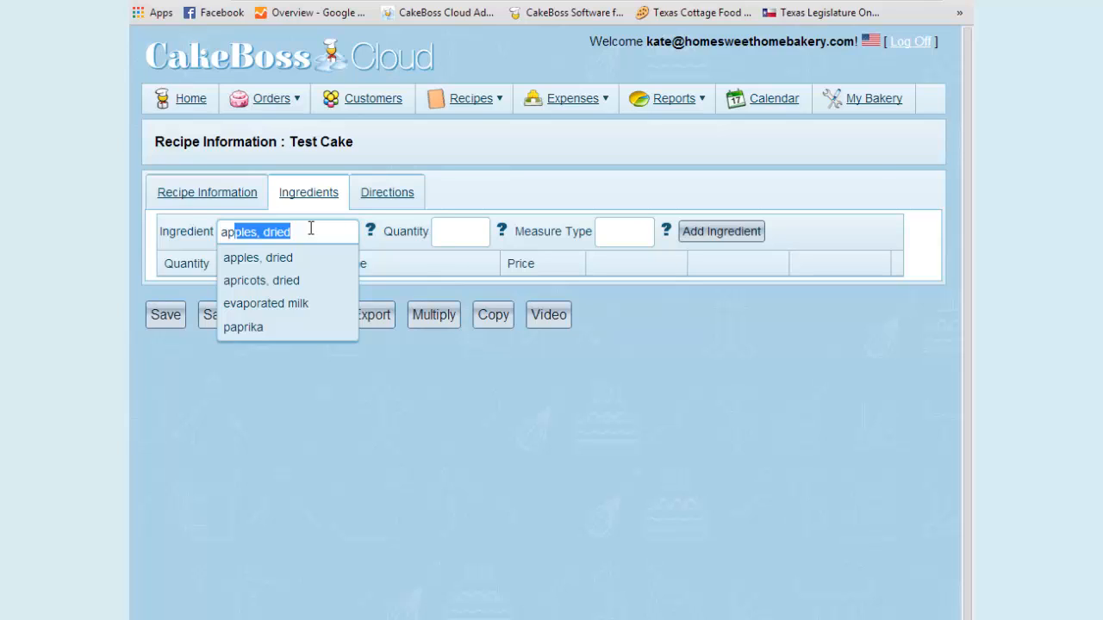
pyautogui.press('Return')
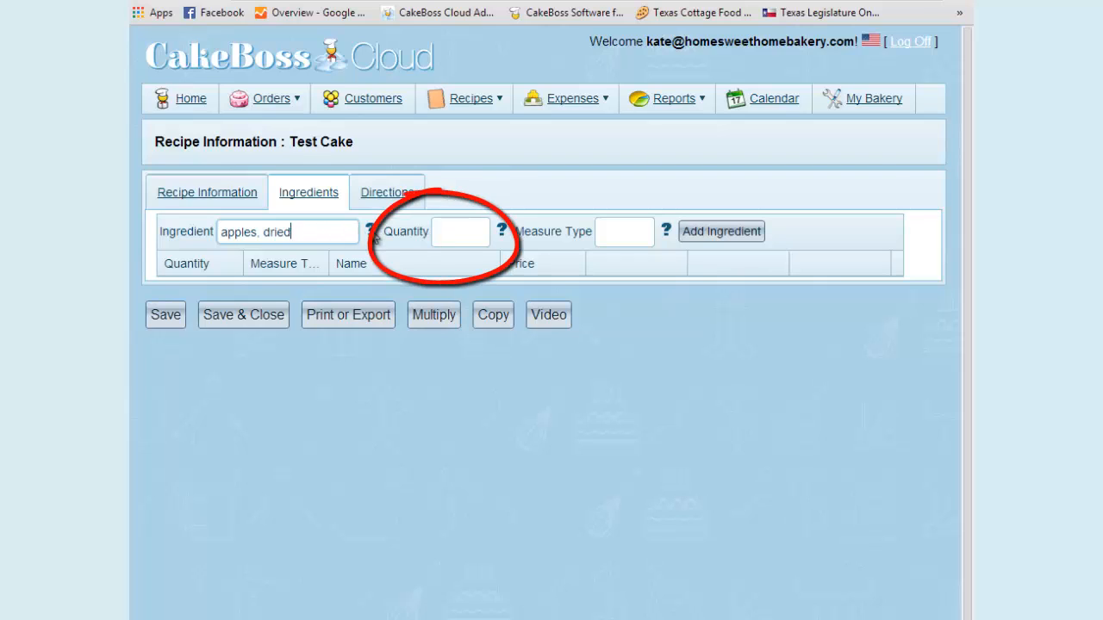
pyautogui.click(462, 232)
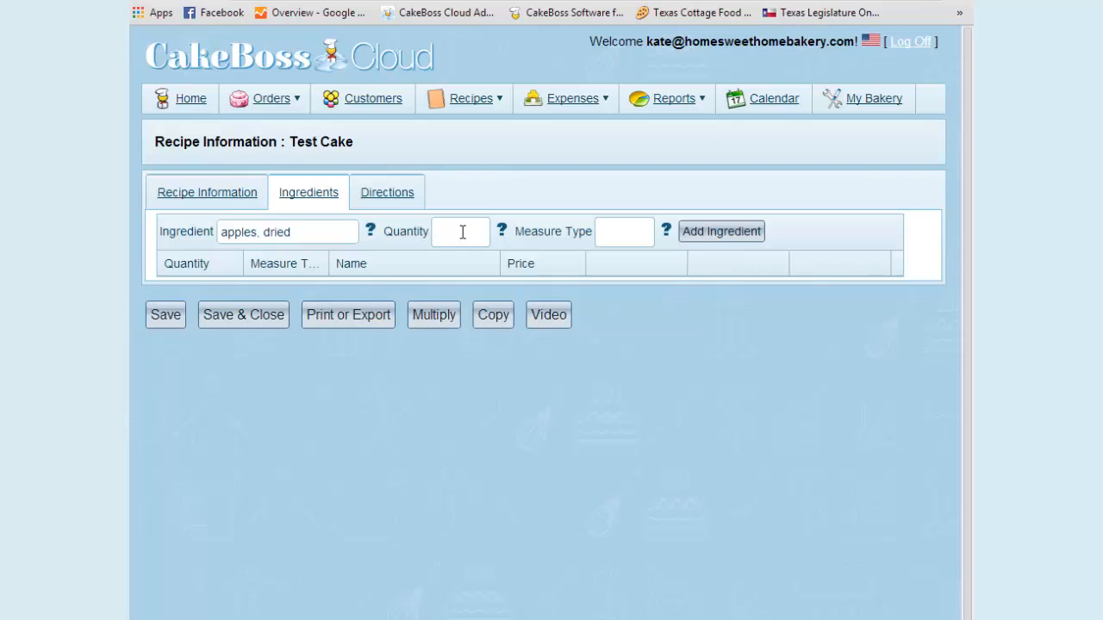
pyautogui.write('2 3/4')
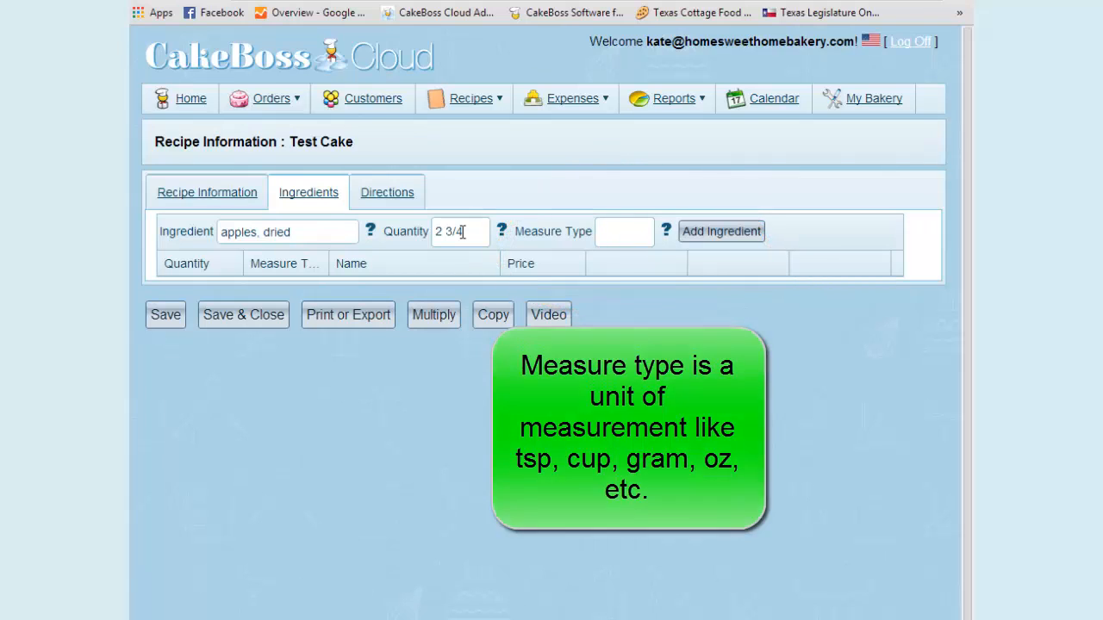
pyautogui.write('cups')
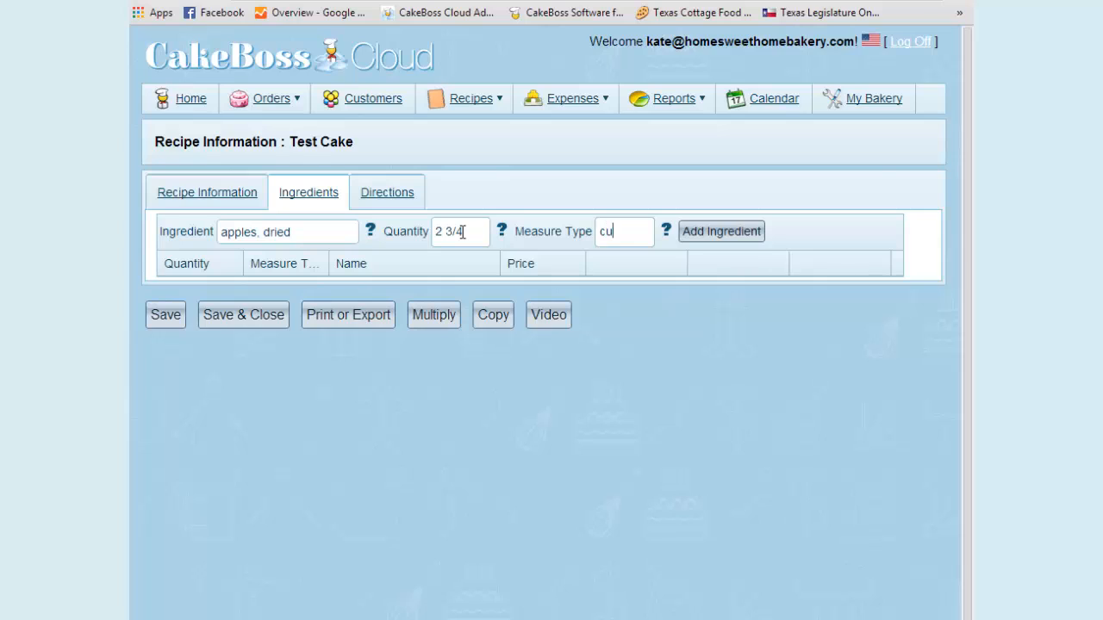
pyautogui.click(744, 239)
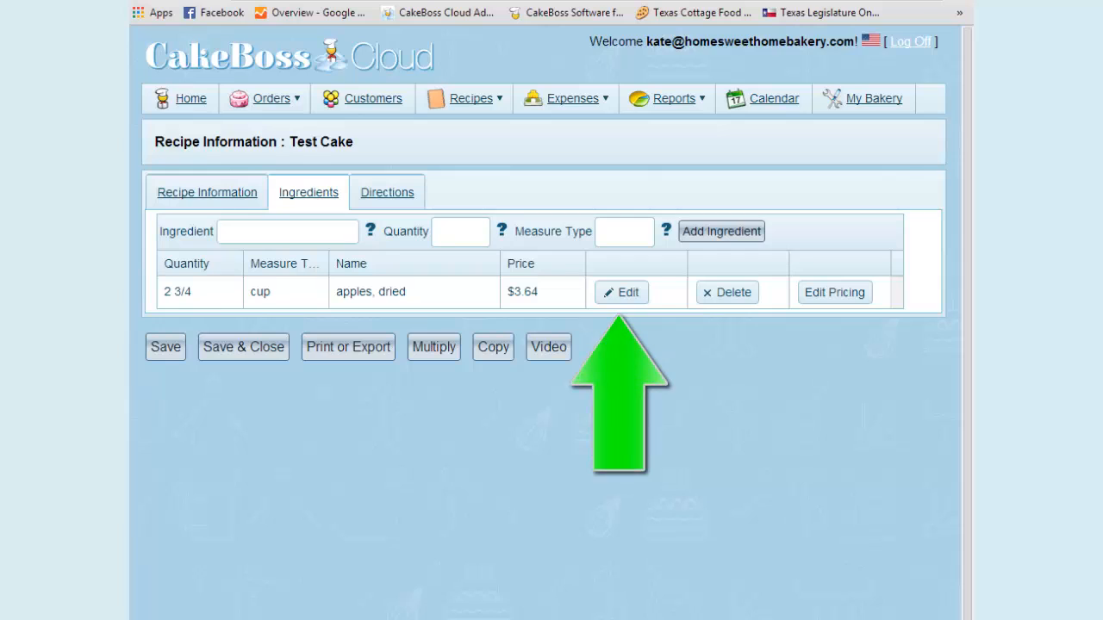
# Change the dried apples ingredient to a quantity of 10 with oz as the measure type
pyautogui.click(615, 293)
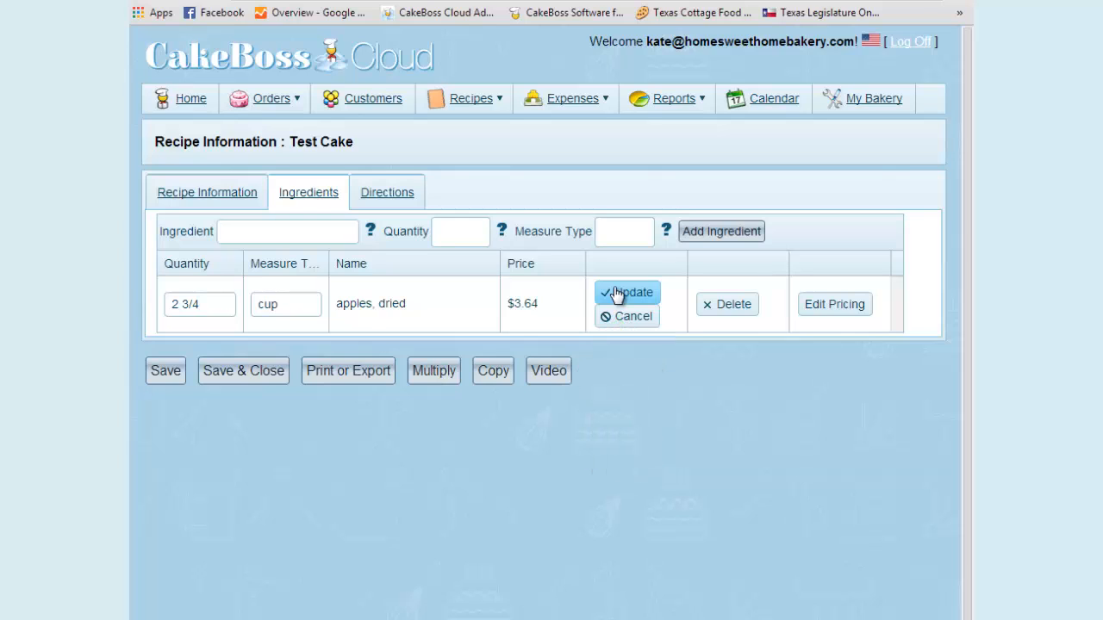
pyautogui.moveTo(229, 304); pyautogui.dragTo(149, 302)
pyautogui.write('10')
pyautogui.press('Tab')
pyautogui.write('oz')
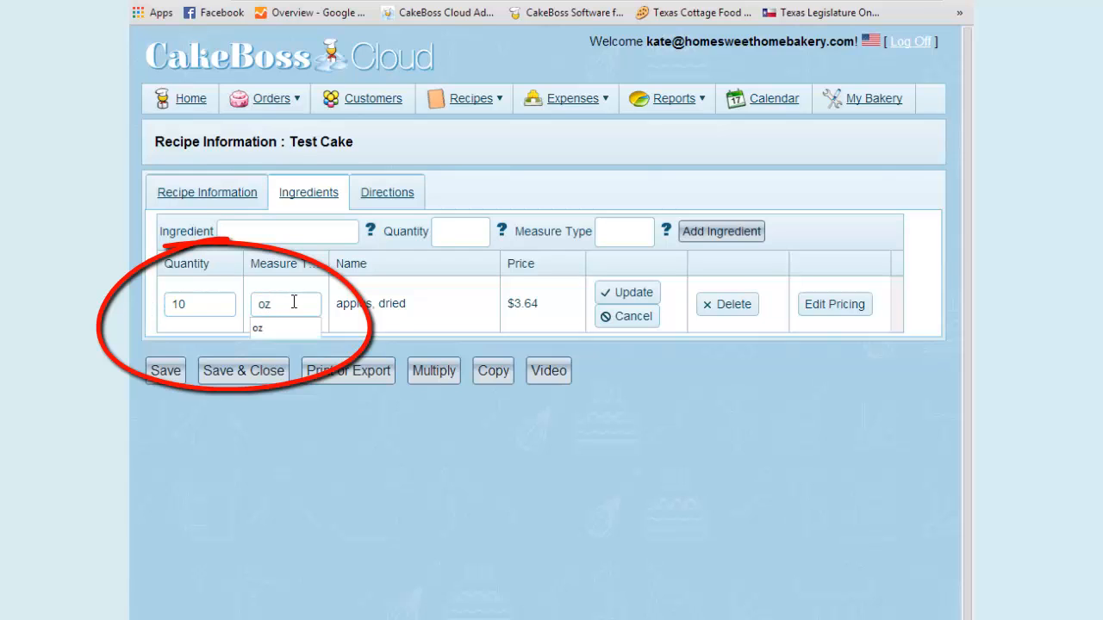
pyautogui.click(627, 293)
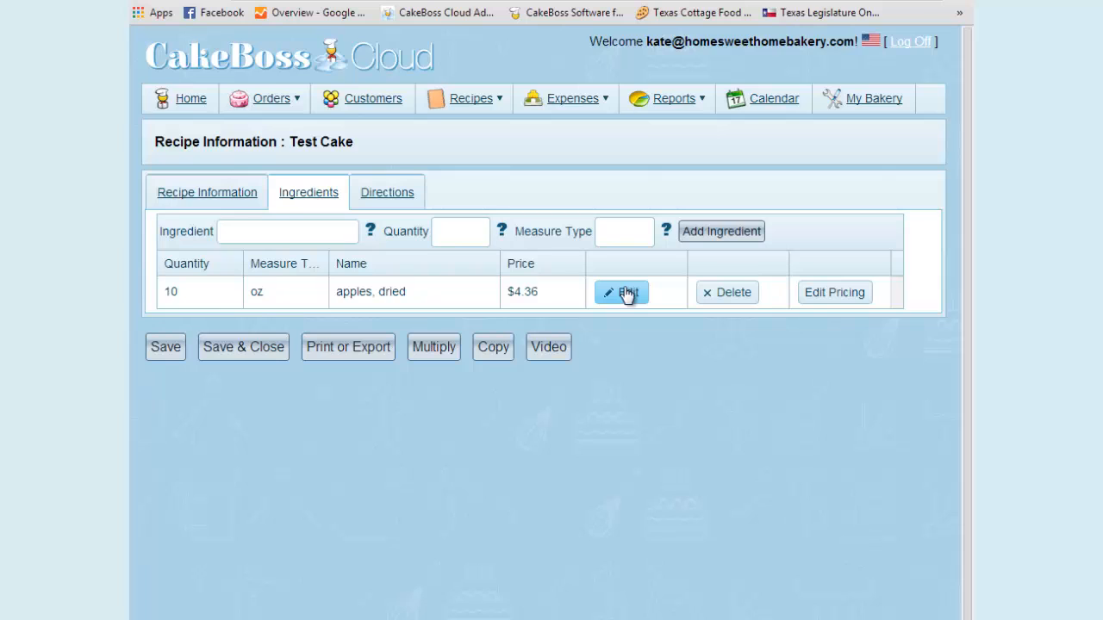
# Set the purchase price of the dried apples master ingredient to 7.99 and save it
pyautogui.click(836, 293)
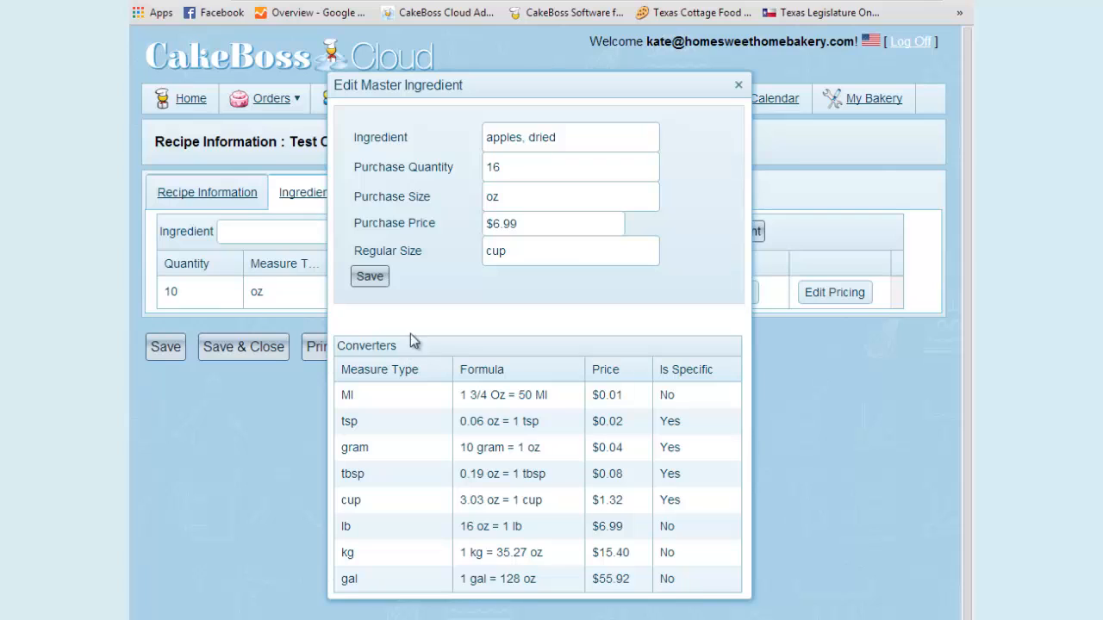
pyautogui.click(498, 222)
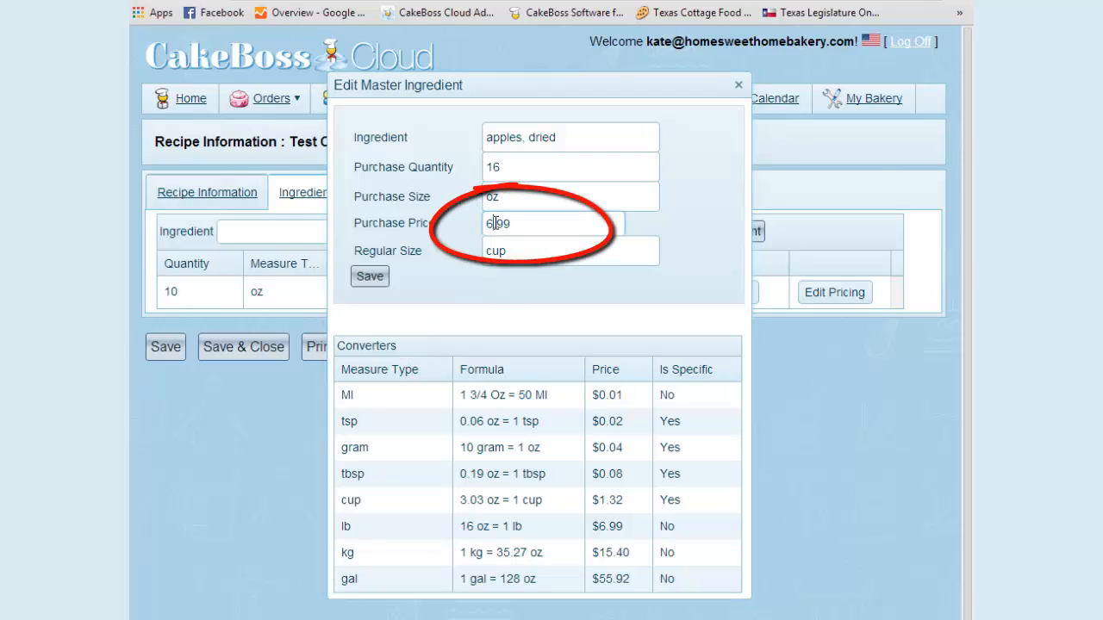
pyautogui.moveTo(491, 223); pyautogui.dragTo(481, 228)
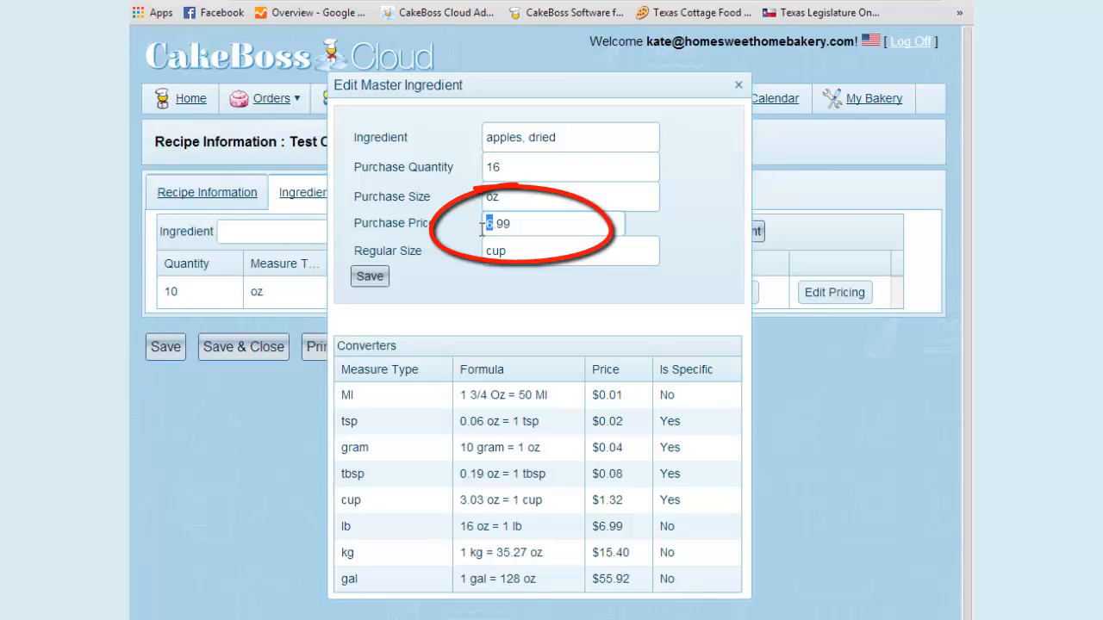
pyautogui.write('7')
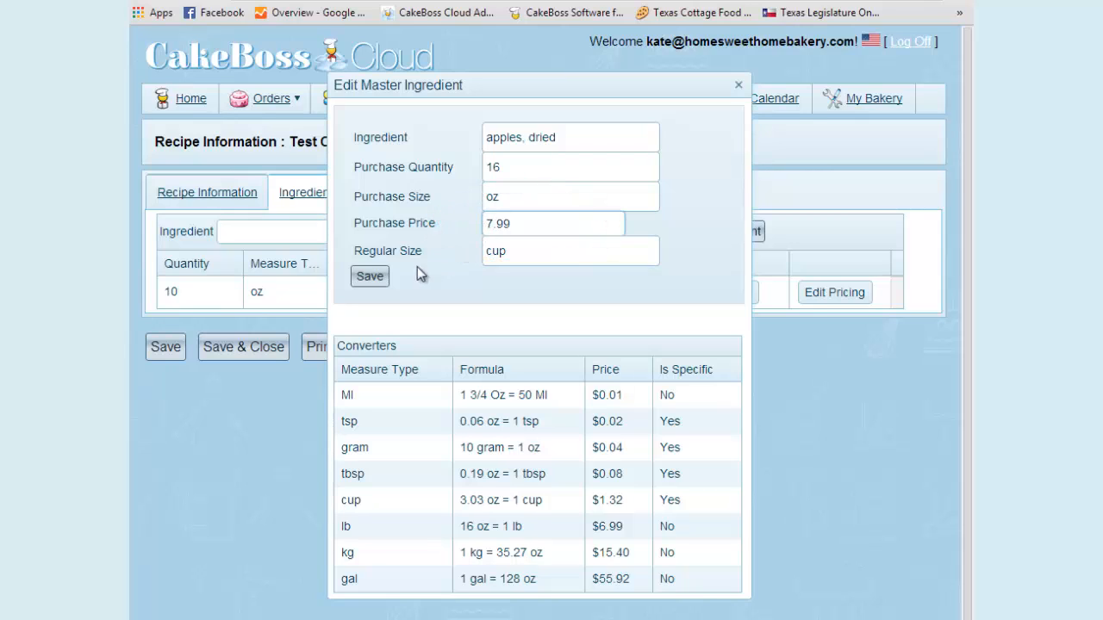
pyautogui.click(371, 278)
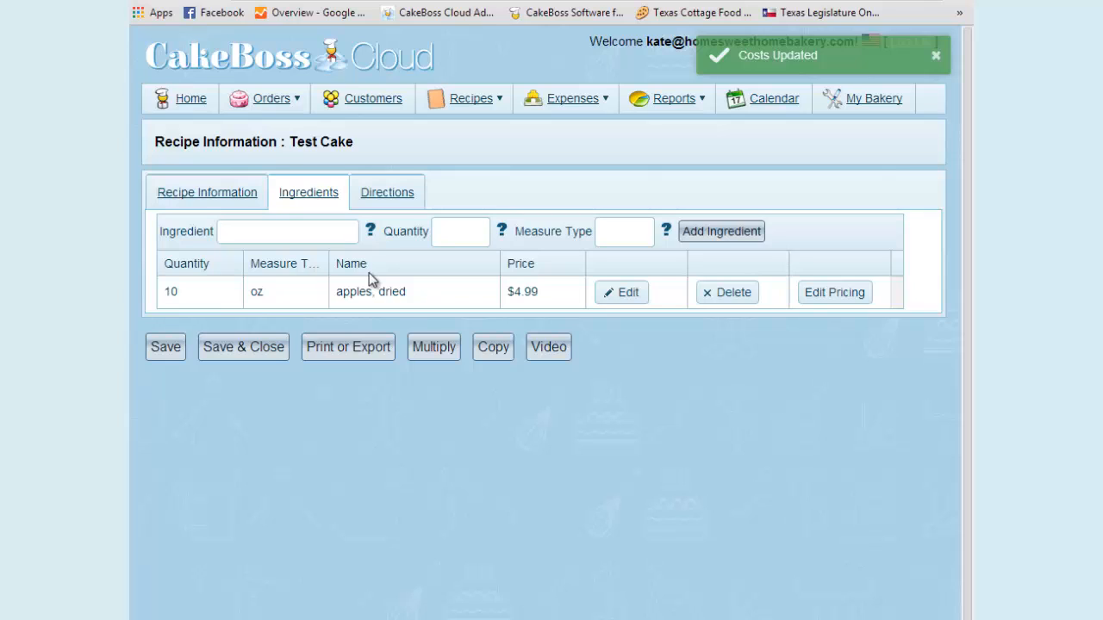
# Add 1 oz of "lemon juice" to the recipe and save it as a new master ingredient without purchase details
pyautogui.click(294, 231)
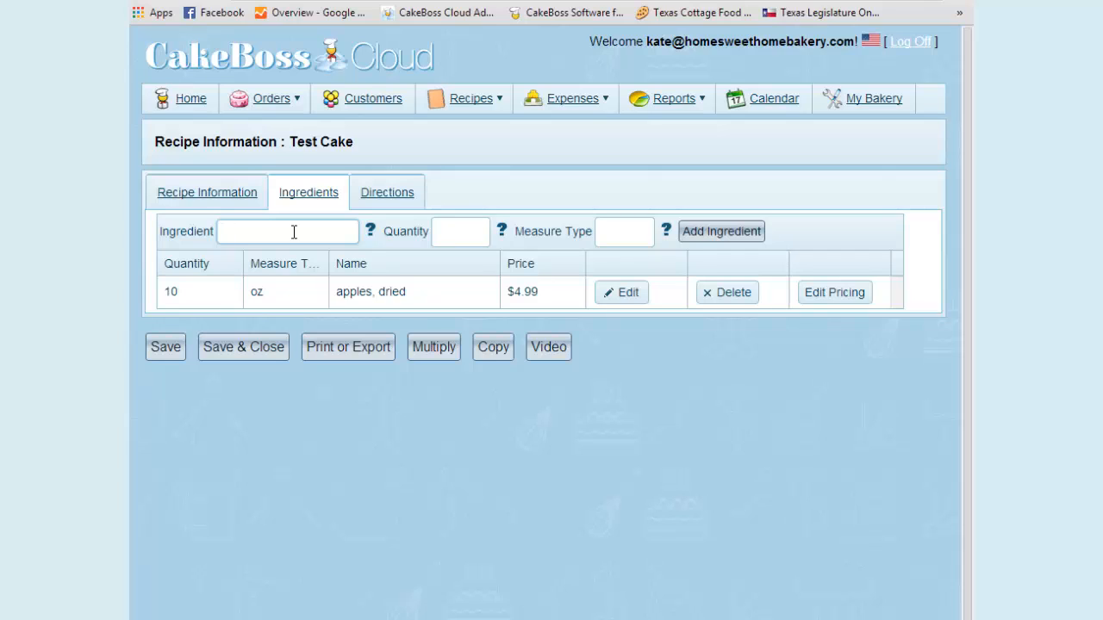
pyautogui.write('lemon')
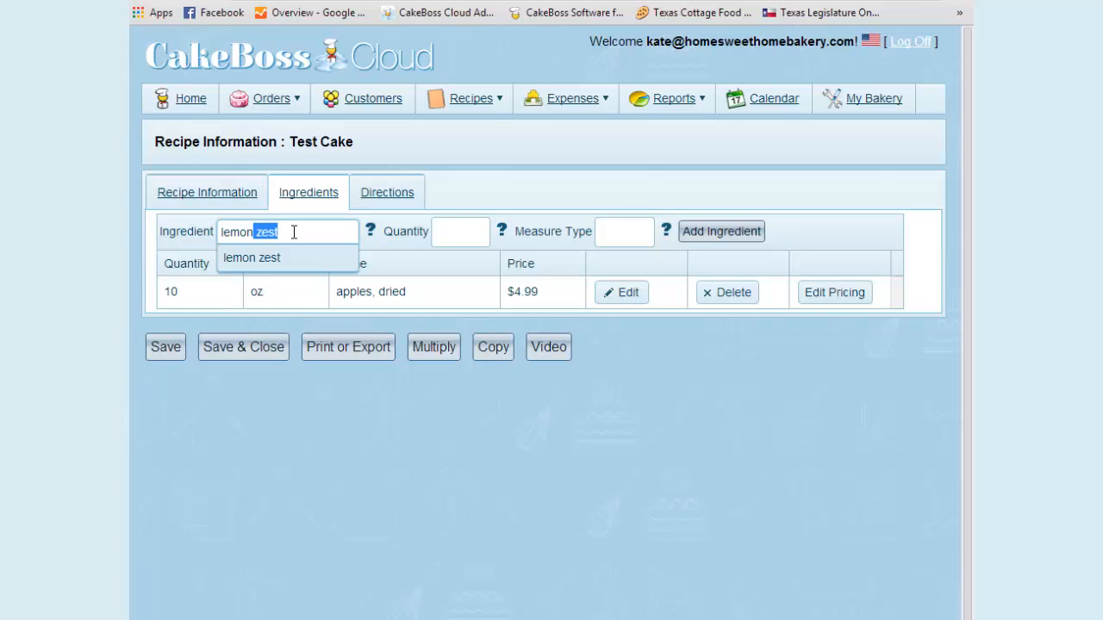
pyautogui.write('juice')
pyautogui.press('Tab')
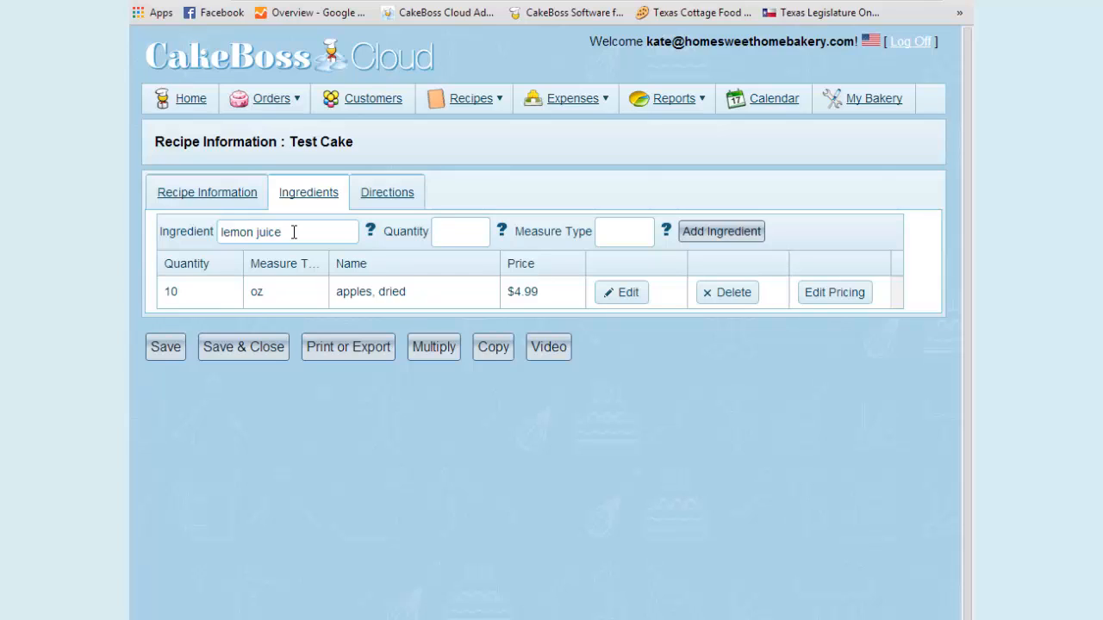
pyautogui.write('1')
pyautogui.press('Tab')
pyautogui.write('oz')
pyautogui.click(743, 235)
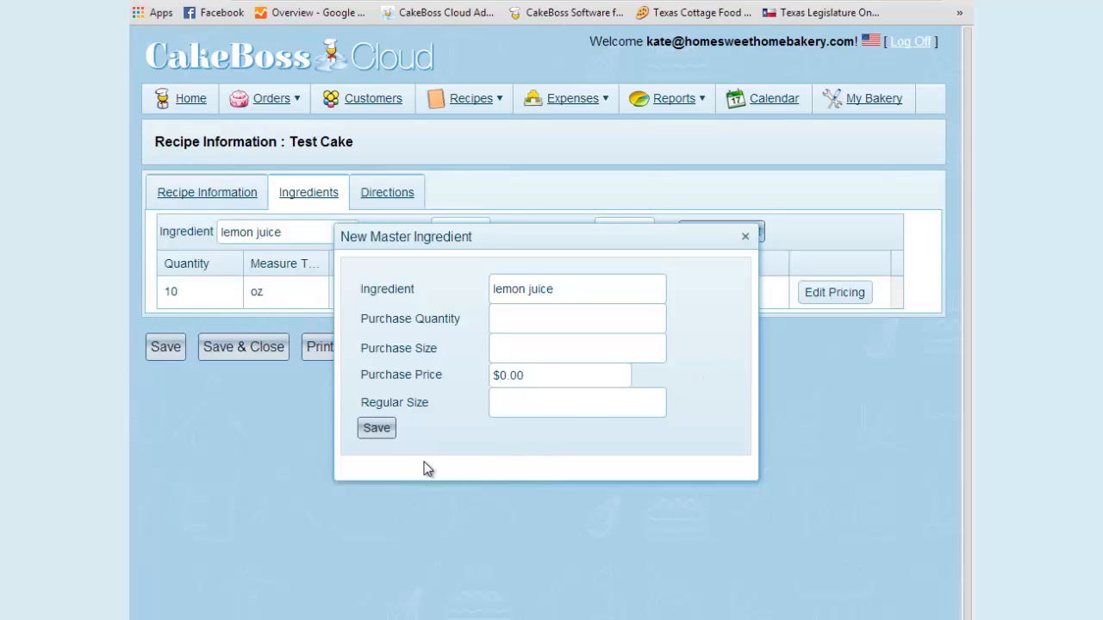
pyautogui.click(379, 428)
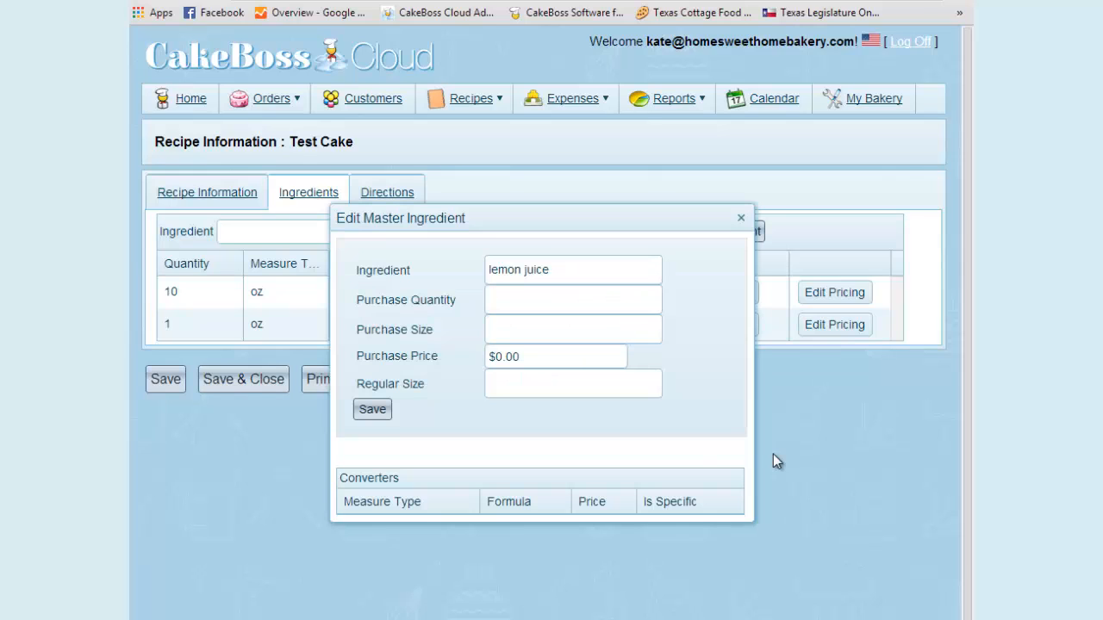
# Set the lemon juice master ingredient to a purchase of 16 oz at $1.99 with regular size oz, and save it
pyautogui.click(562, 302)
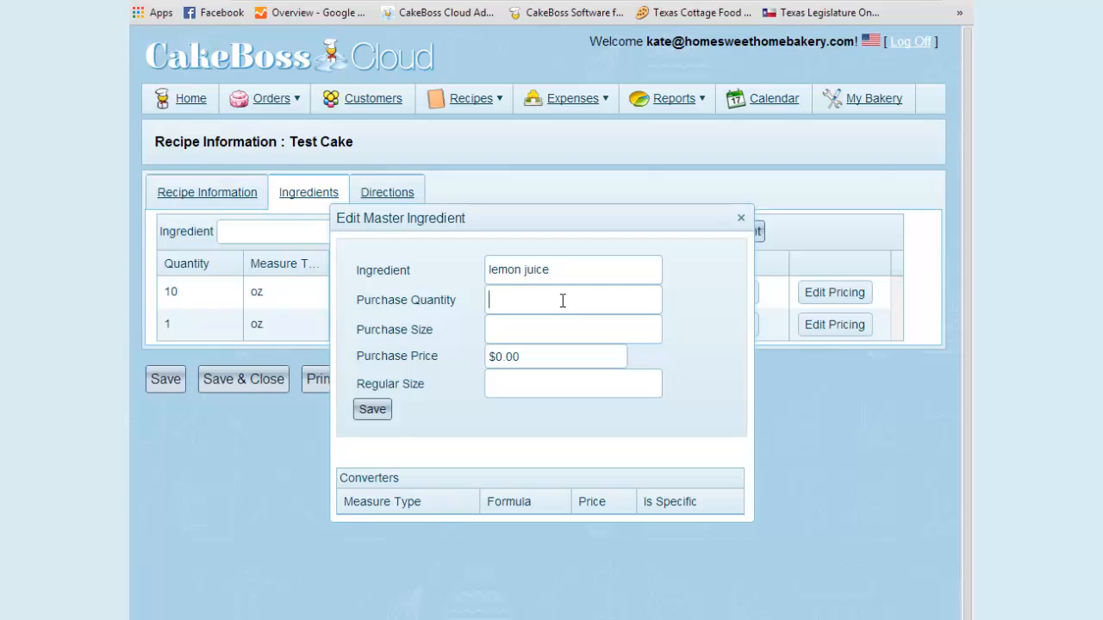
pyautogui.write('16')
pyautogui.press('Tab')
pyautogui.write('oz')
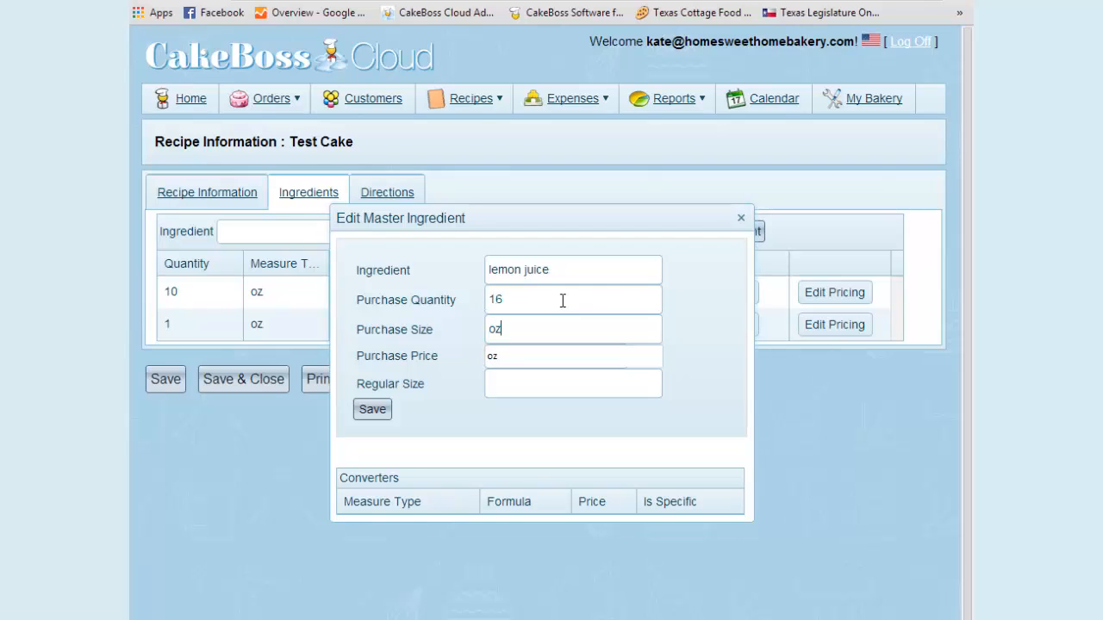
pyautogui.press('Tab')
pyautogui.write('$1.99')
pyautogui.press('Tab')
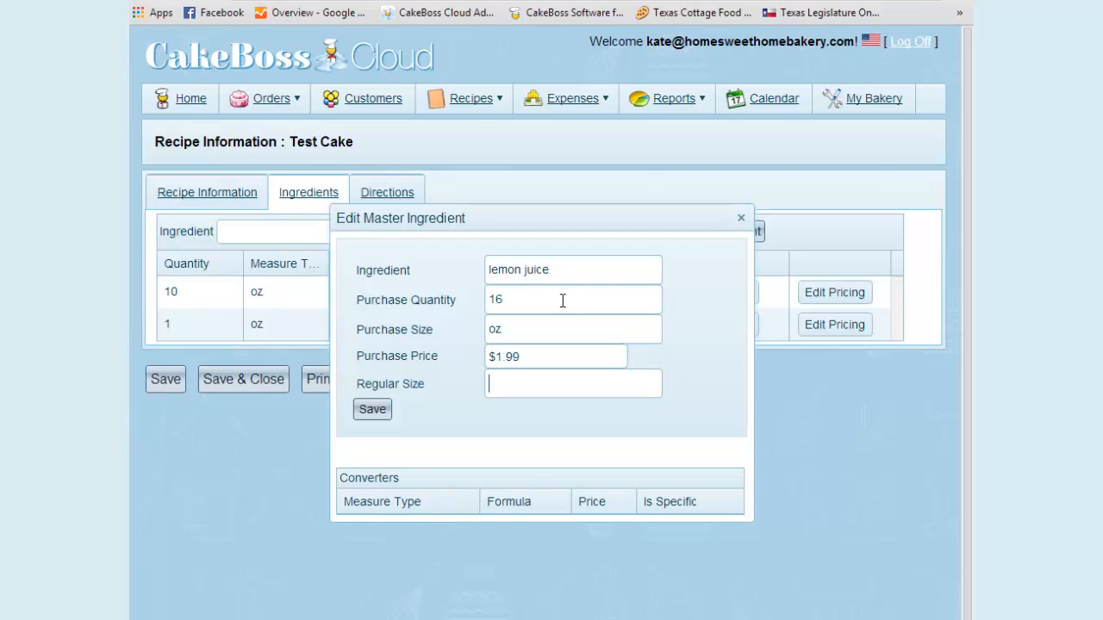
pyautogui.write('oz')
pyautogui.click(373, 410)
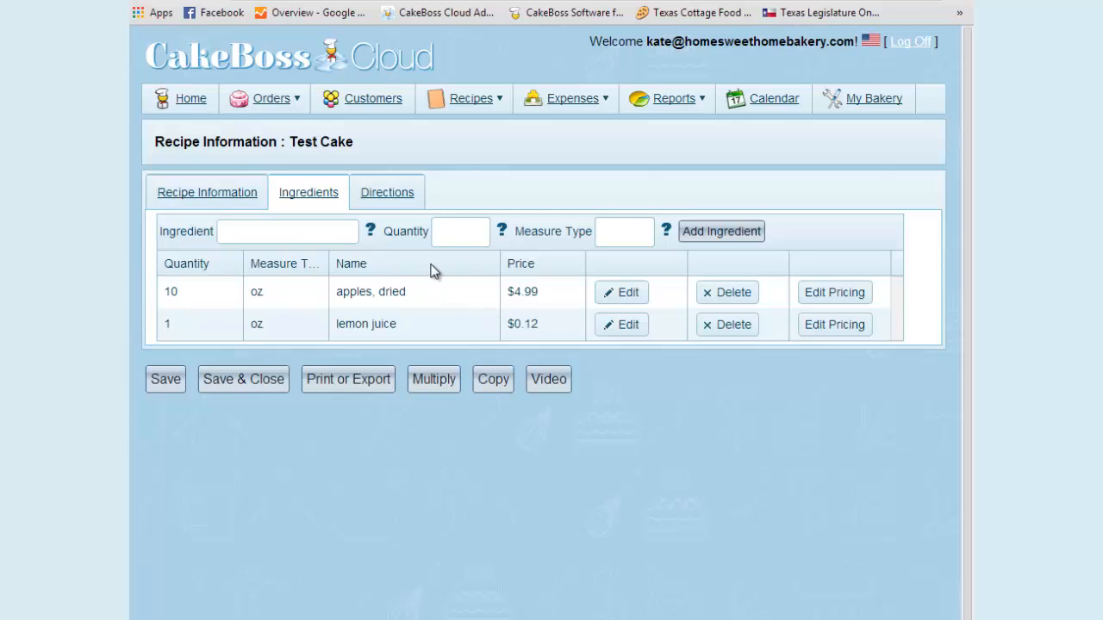
# Add 2 drops of "vanilla" to the Test Cake recipe's ingredients
pyautogui.click(303, 226)
pyautogui.write('vanilla')
pyautogui.click(464, 233)
pyautogui.write('2')
pyautogui.press('Tab')
pyautogui.write('drops')
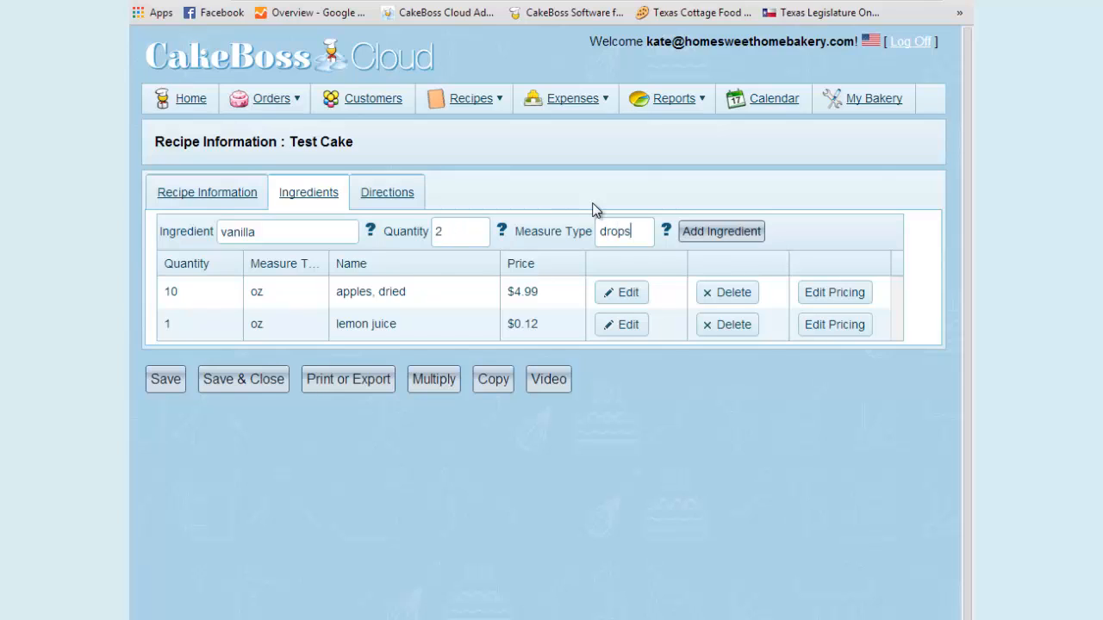
pyautogui.click(741, 234)
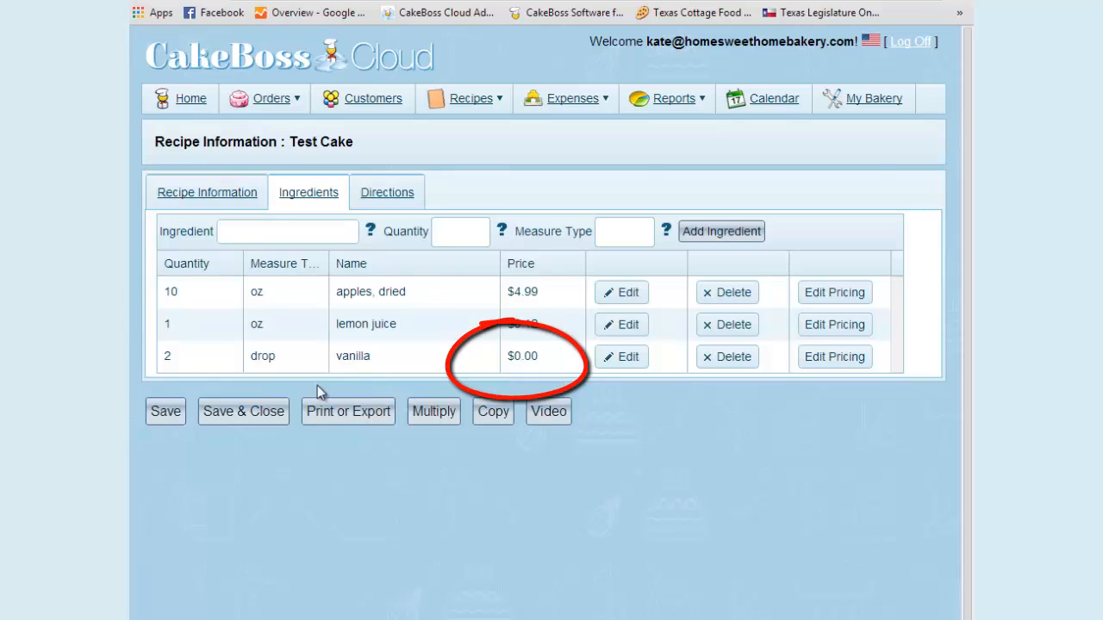
# Review the vanilla's pricing converters, and change the vanilla ingredient to a quantity of 1/2 with tsp as the measure type
pyautogui.click(852, 365)
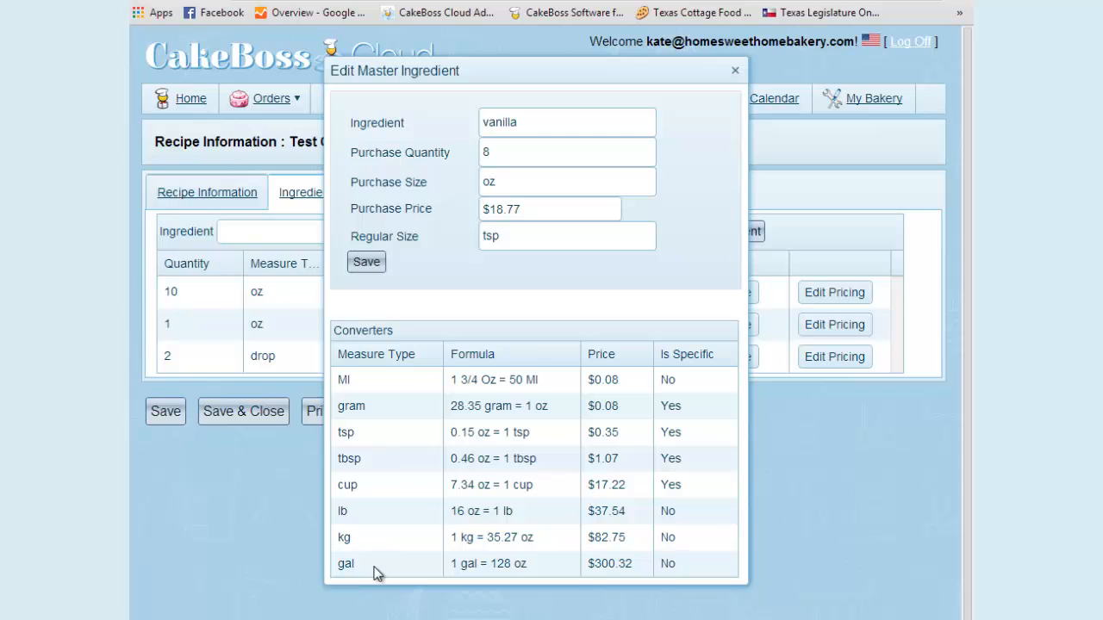
pyautogui.click(735, 71)
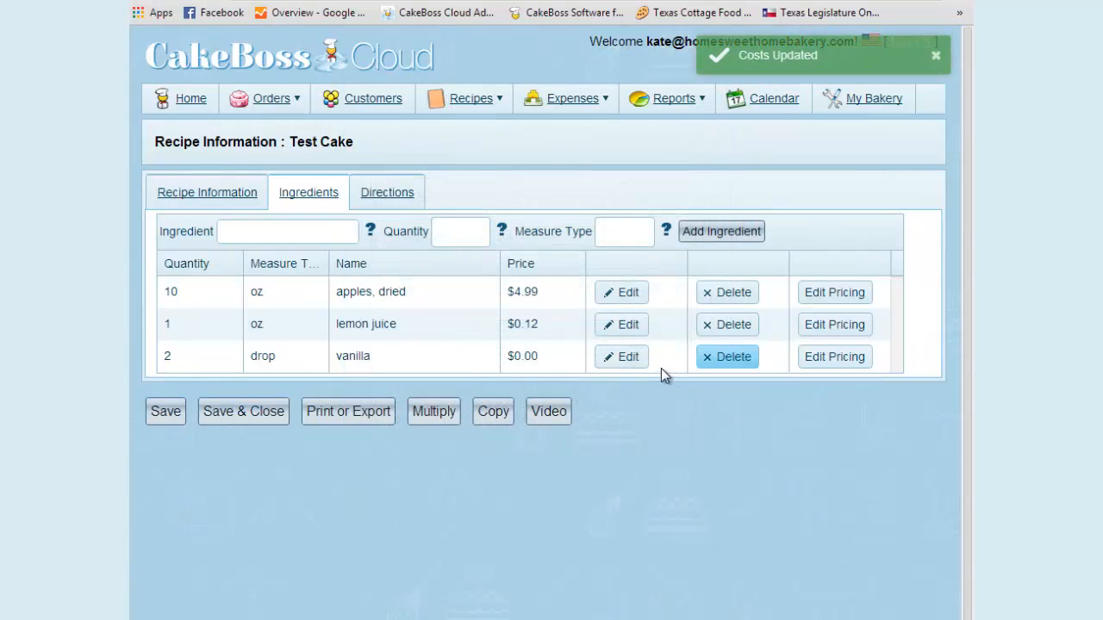
pyautogui.click(624, 367)
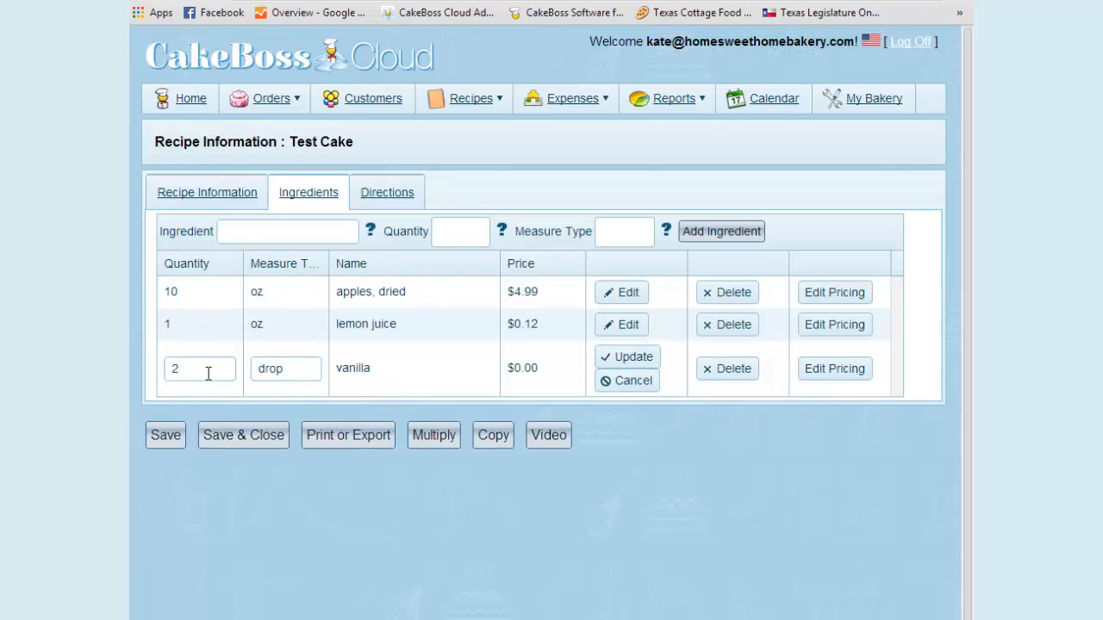
pyautogui.moveTo(207, 370); pyautogui.dragTo(138, 365)
pyautogui.write('1/2')
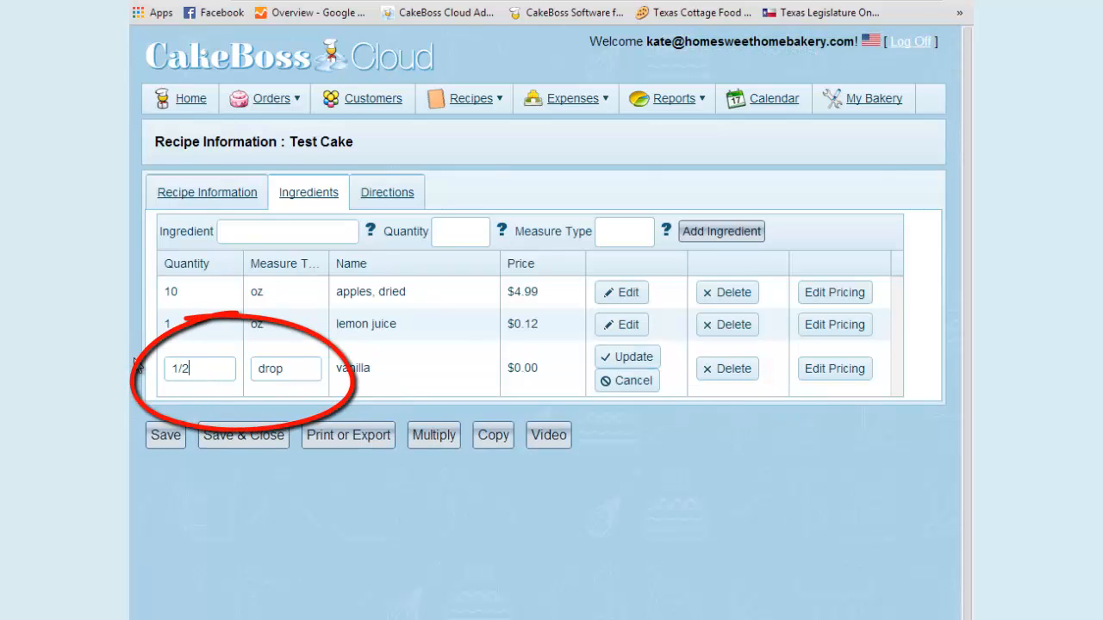
pyautogui.press('Tab')
pyautogui.write('tsp')
pyautogui.click(633, 359)
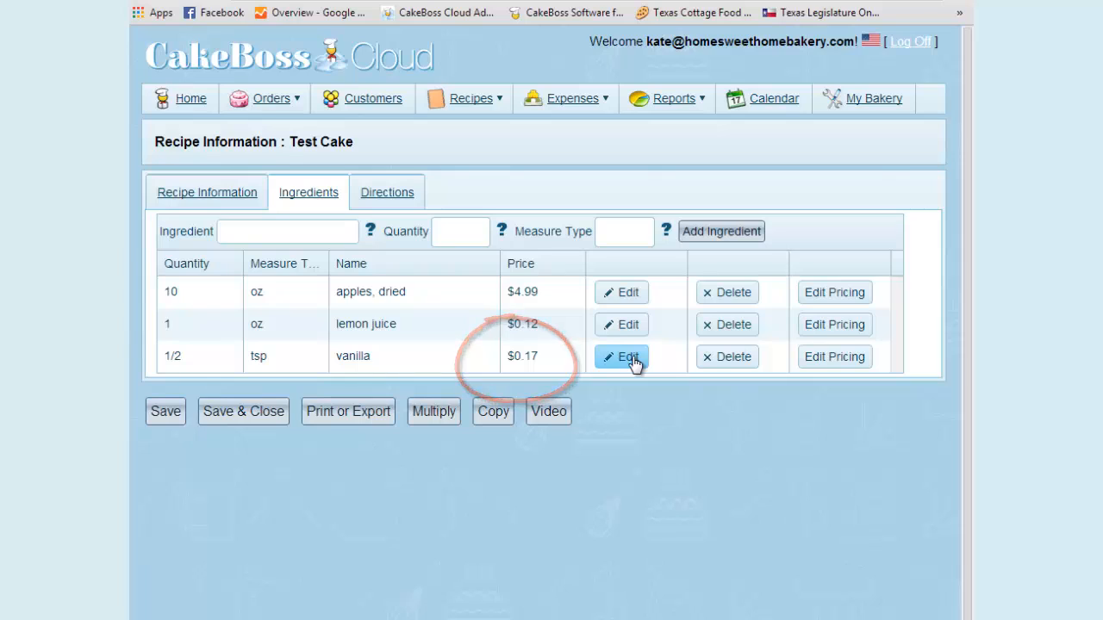
# Try to add "salt" to the recipe with "scant" as the quantity and tsp as the measure type
pyautogui.click(283, 233)
pyautogui.write('s')
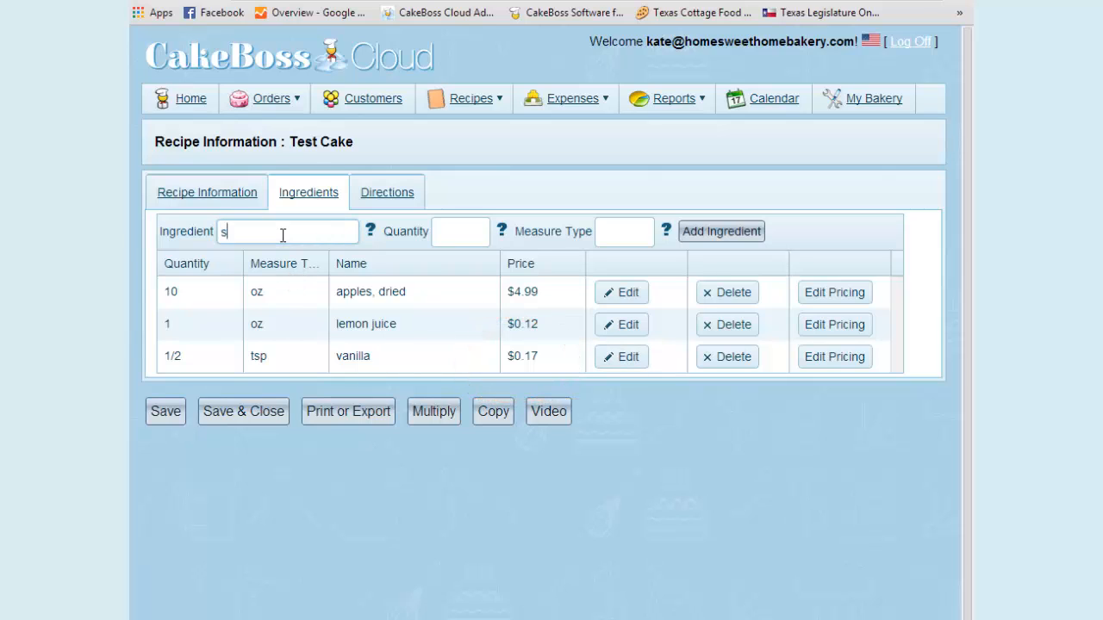
pyautogui.write('alt')
pyautogui.click(481, 230)
pyautogui.write('scant')
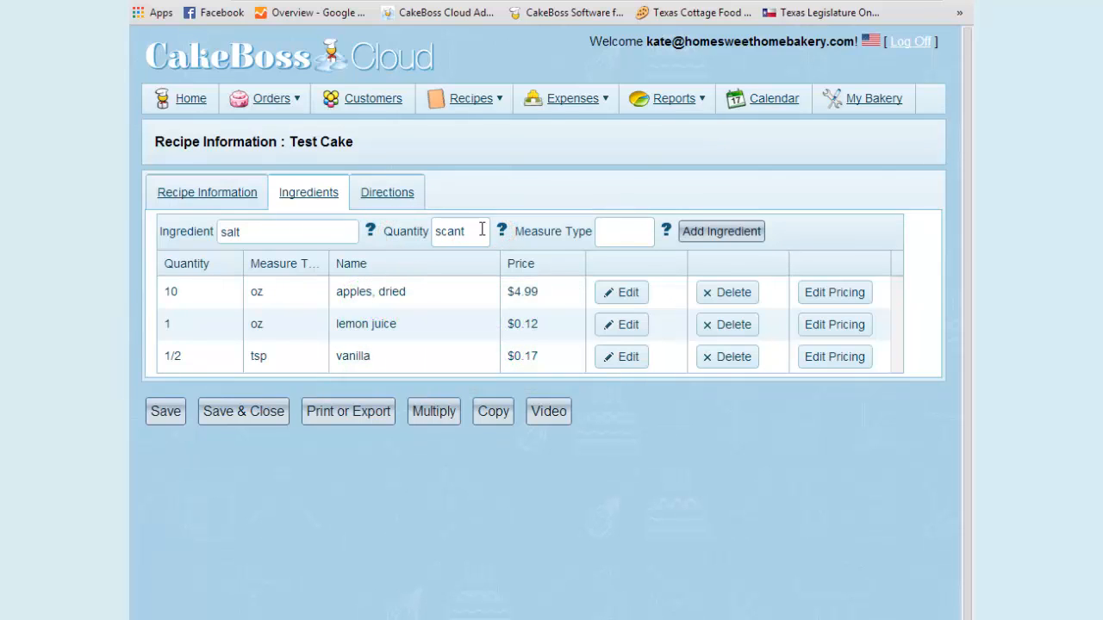
pyautogui.press('Tab')
pyautogui.write('tsp')
pyautogui.click(741, 234)
# Replace the salt's quantity with 1/8 and add it to the recipe's ingredients
pyautogui.moveTo(472, 234); pyautogui.dragTo(386, 233)
pyautogui.write('1/8')
pyautogui.click(736, 240)
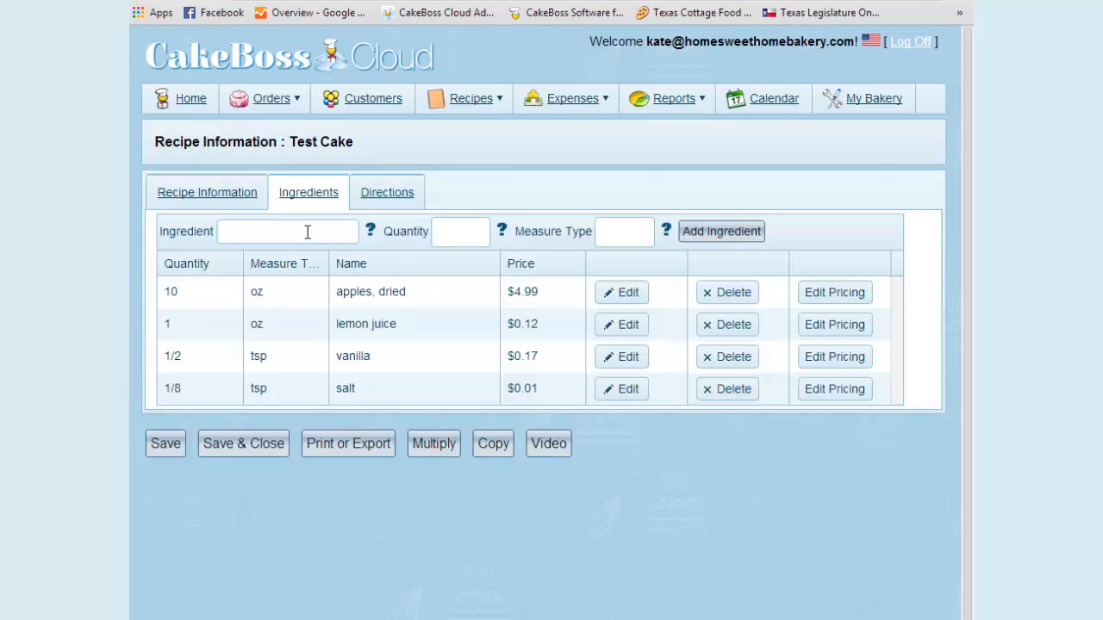
# Add 1.75 cup of "sugar" to the Test Cake recipe's ingredients
pyautogui.write('sugar')
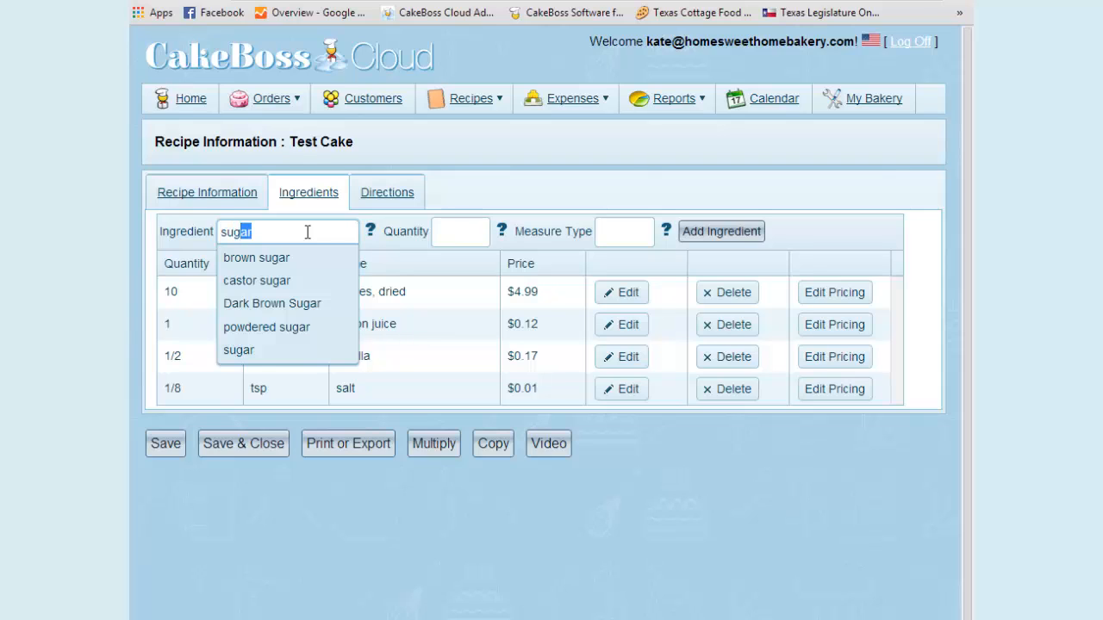
pyautogui.press('Tab')
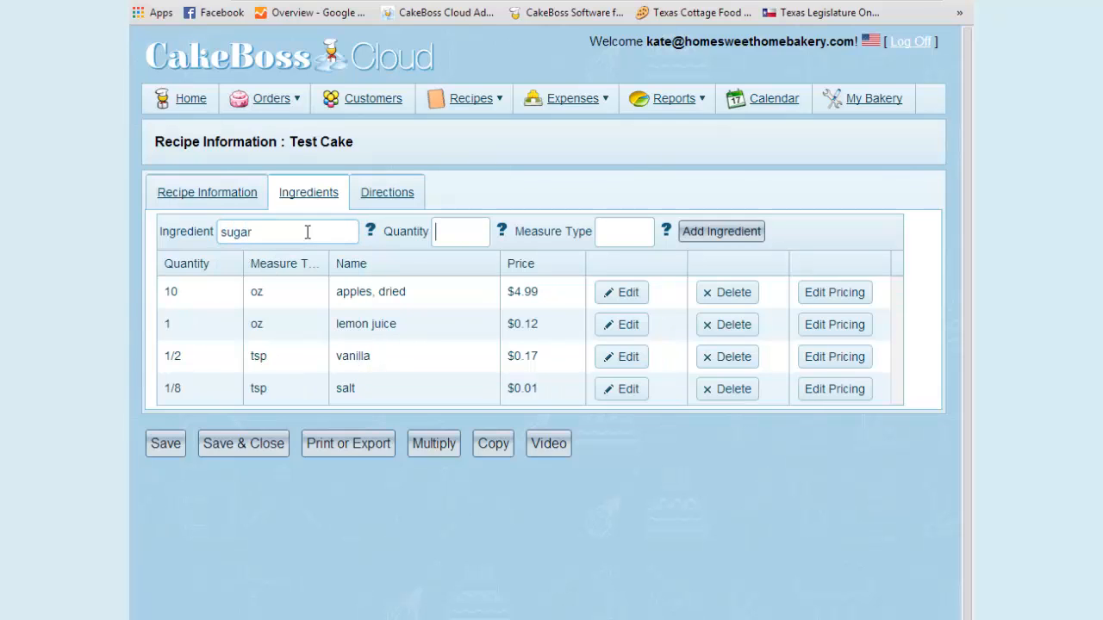
pyautogui.write('1.75')
pyautogui.write('cup')
pyautogui.click(737, 233)
# Add 2 cup of "butter" to the Test Cake recipe's ingredients
pyautogui.click(288, 227)
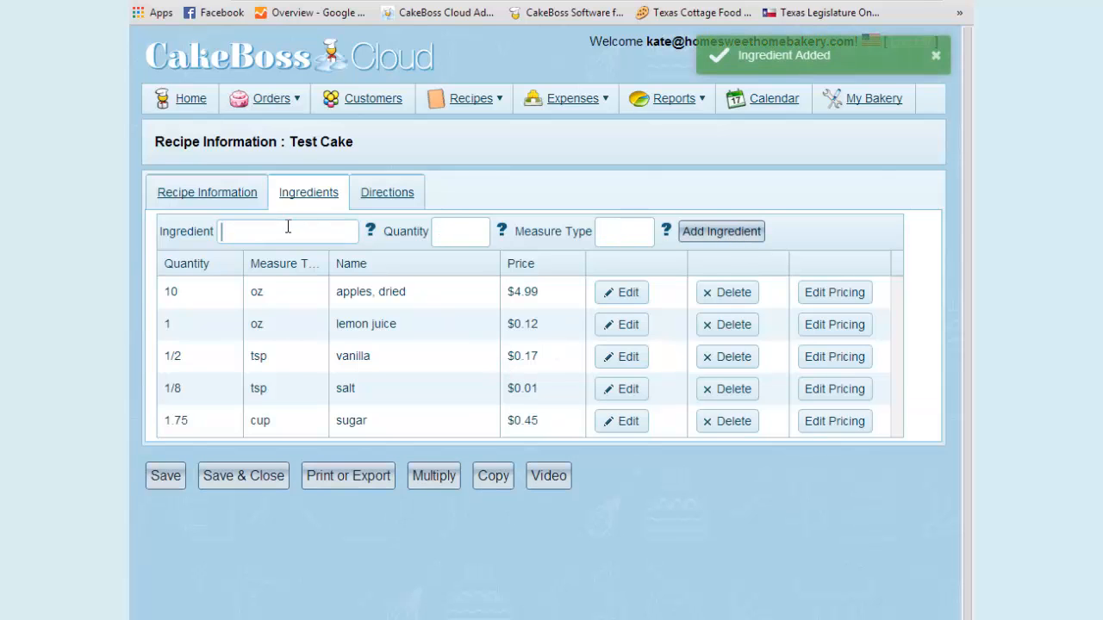
pyautogui.write('butter')
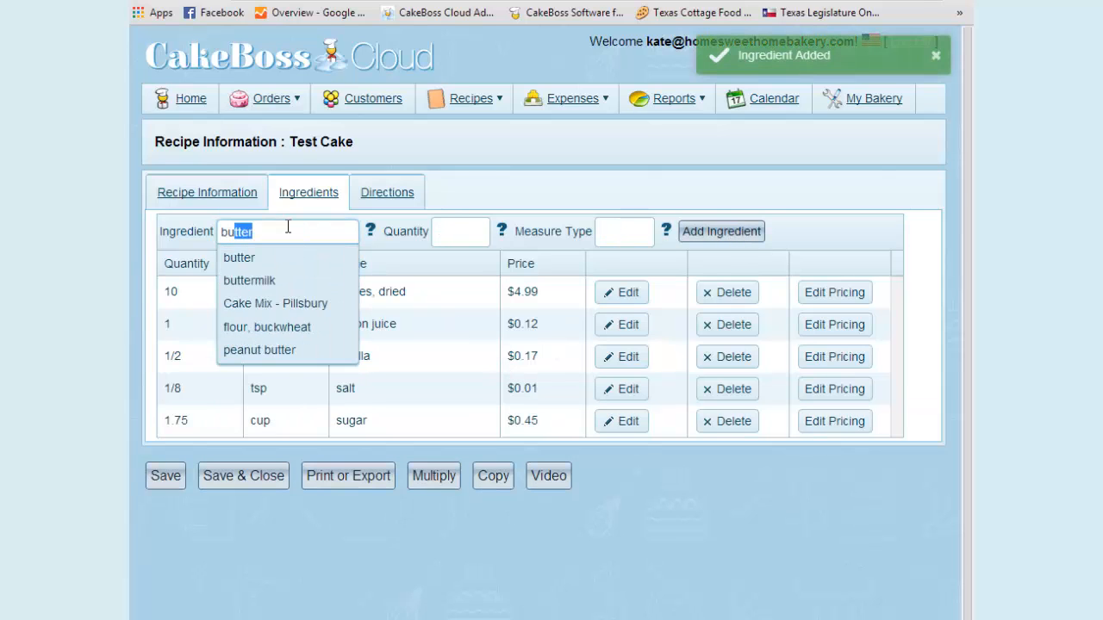
pyautogui.press('Tab')
pyautogui.write('2')
pyautogui.press('Tab')
pyautogui.write('cu')
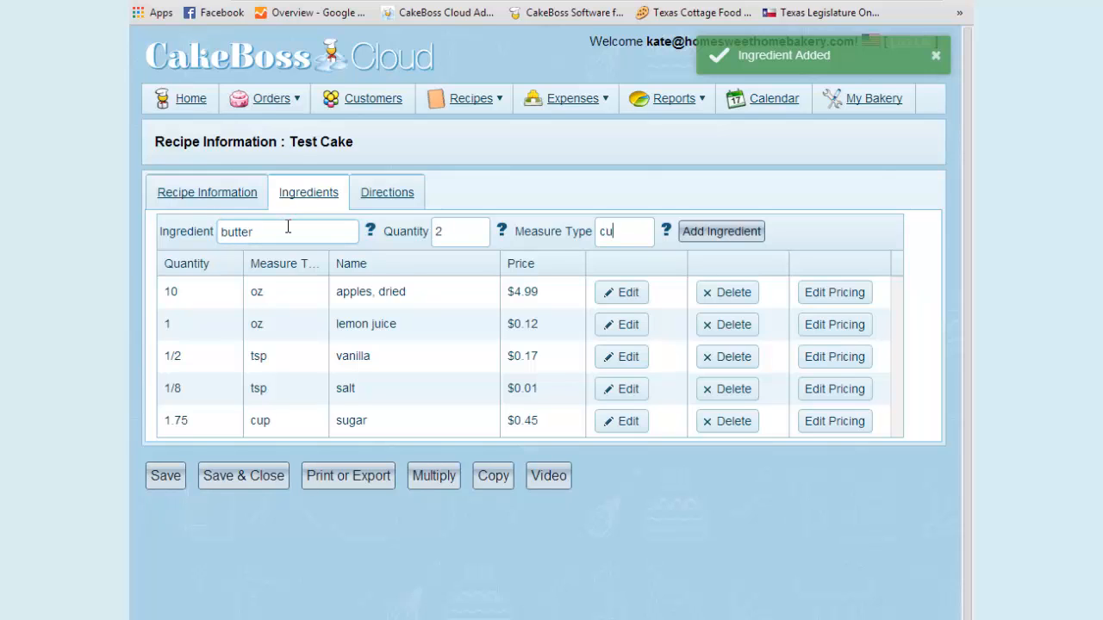
pyautogui.write('p')
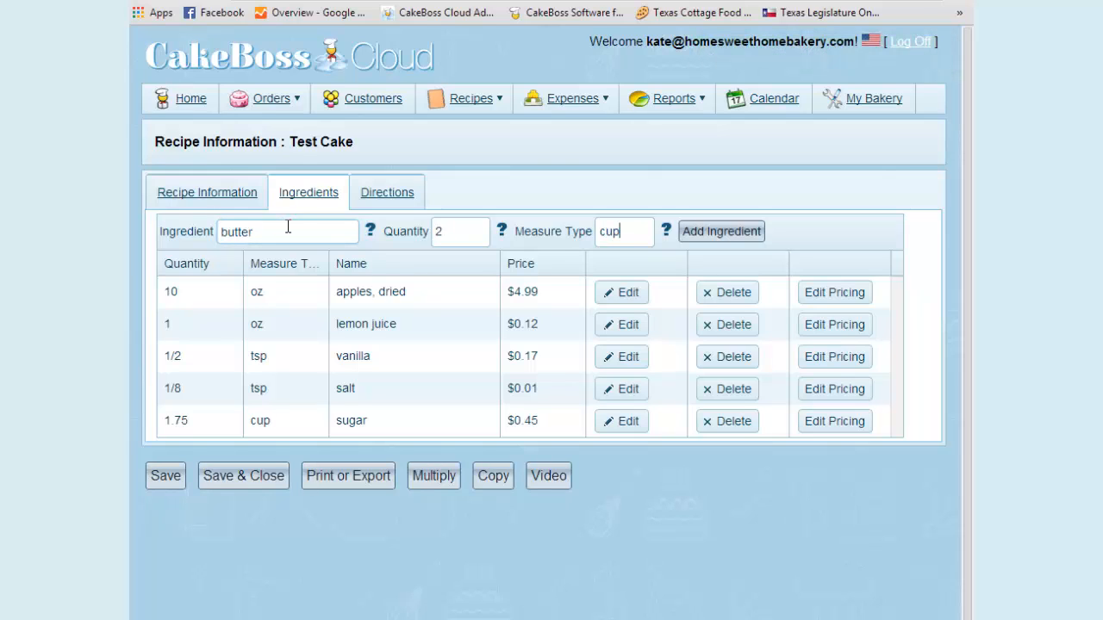
pyautogui.click(720, 246)
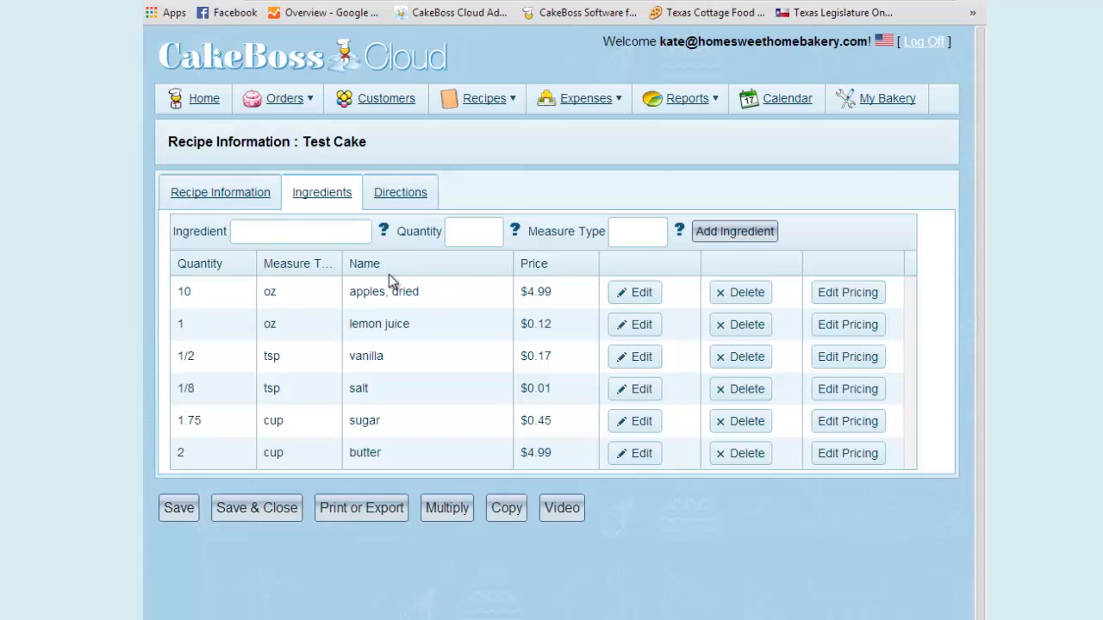
# Open the recipe's directions, and create a version of the Test Cake recipe multiplied by 3
pyautogui.click(404, 197)
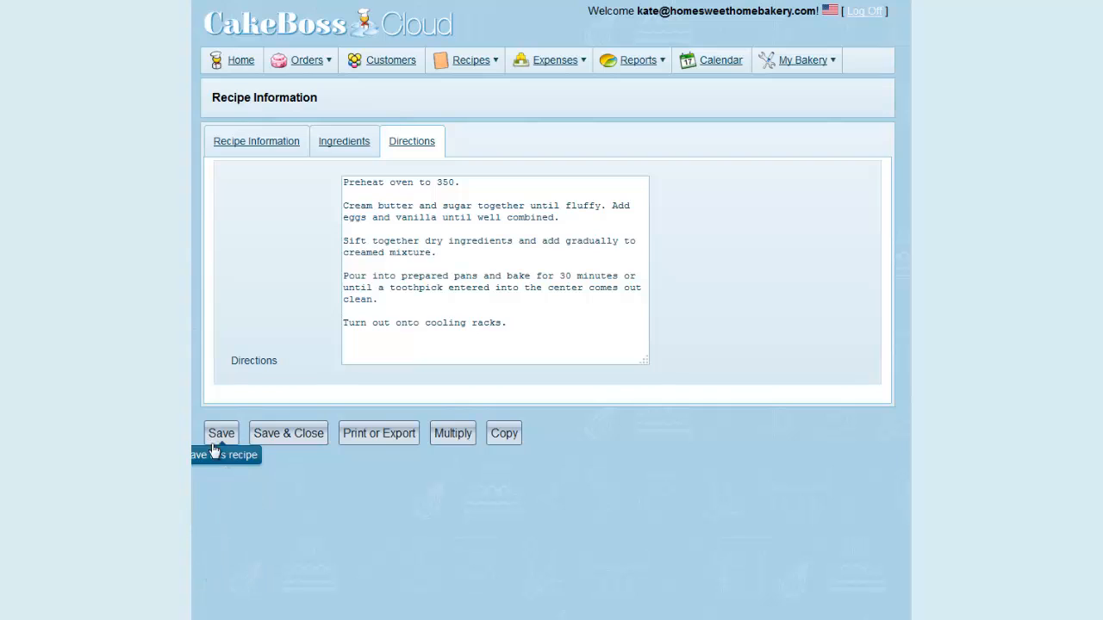
pyautogui.click(452, 433)
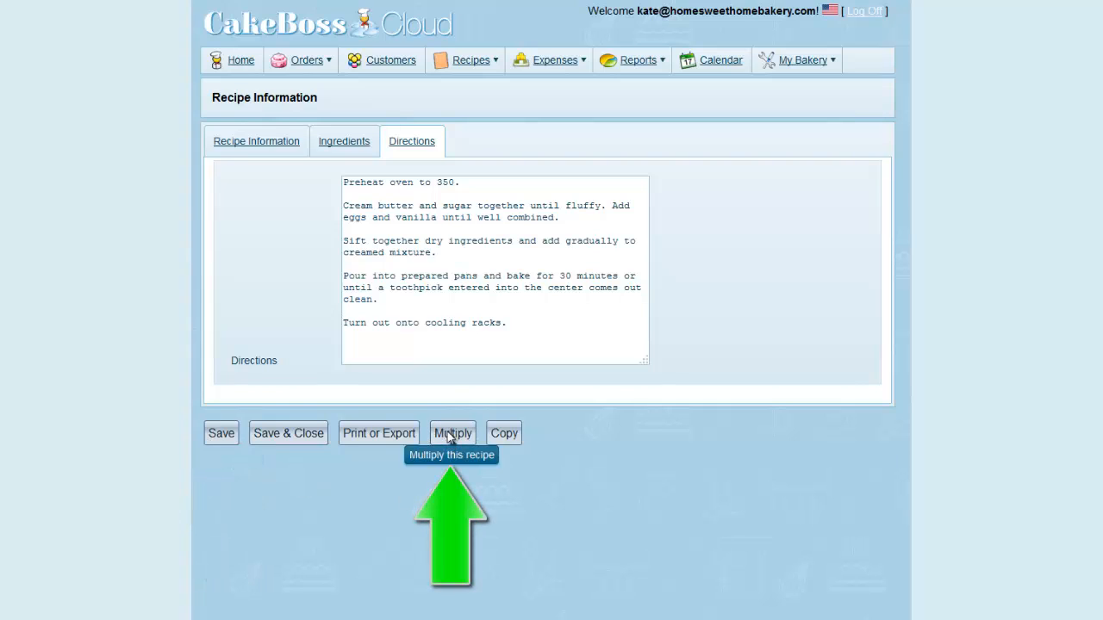
pyautogui.click(321, 293)
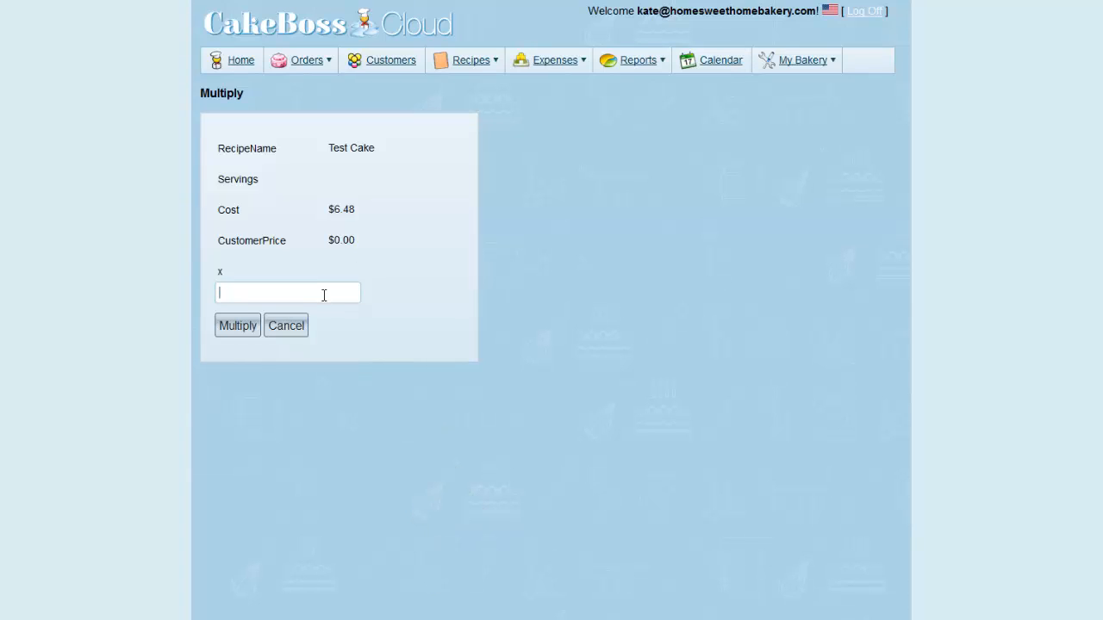
pyautogui.write('3')
pyautogui.click(282, 310)
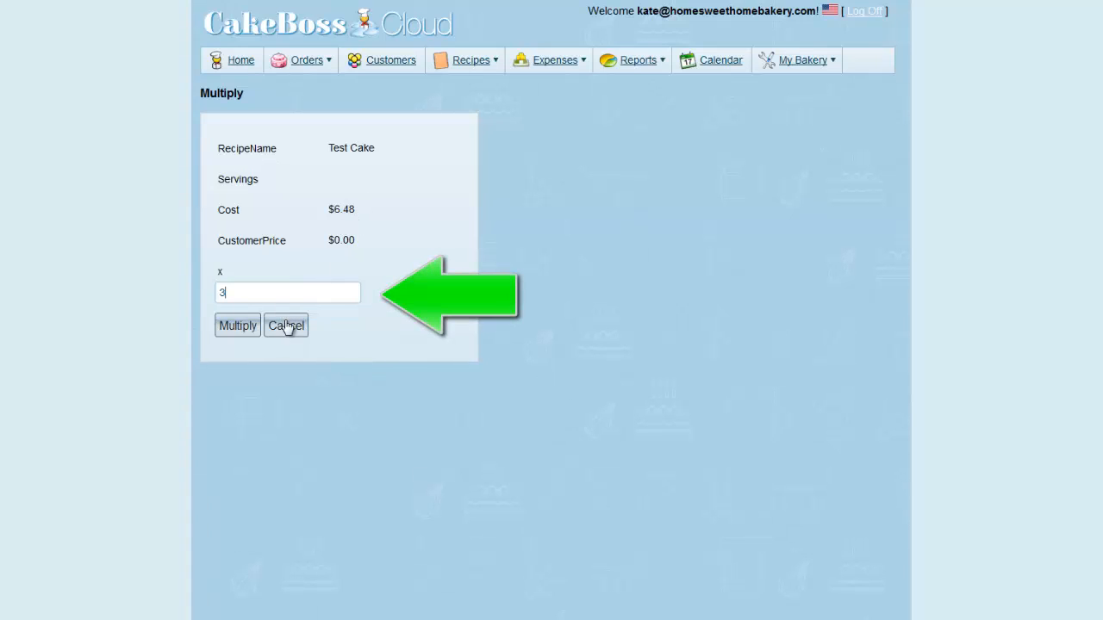
pyautogui.click(239, 325)
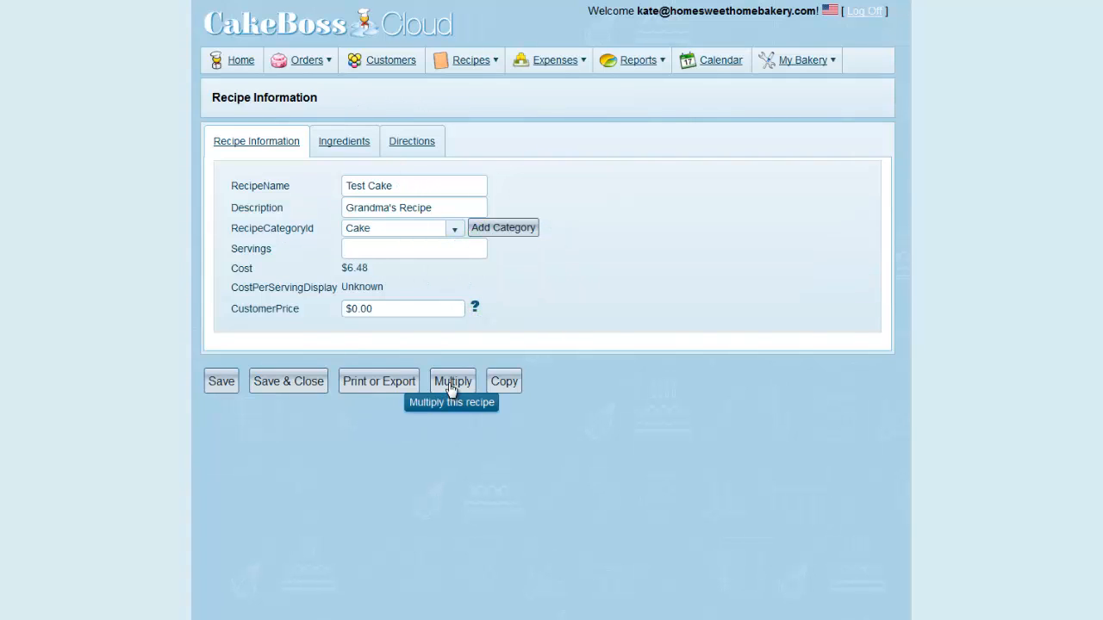
# Create a half-size version of the Test Cake recipe by multiplying it by .5
pyautogui.click(450, 384)
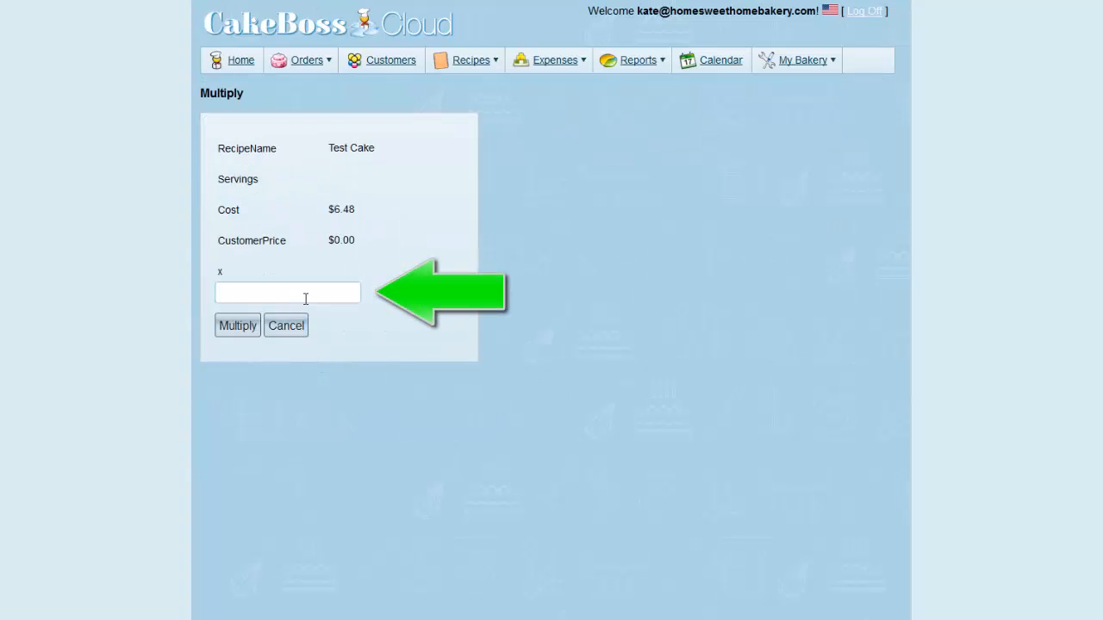
pyautogui.write('.5')
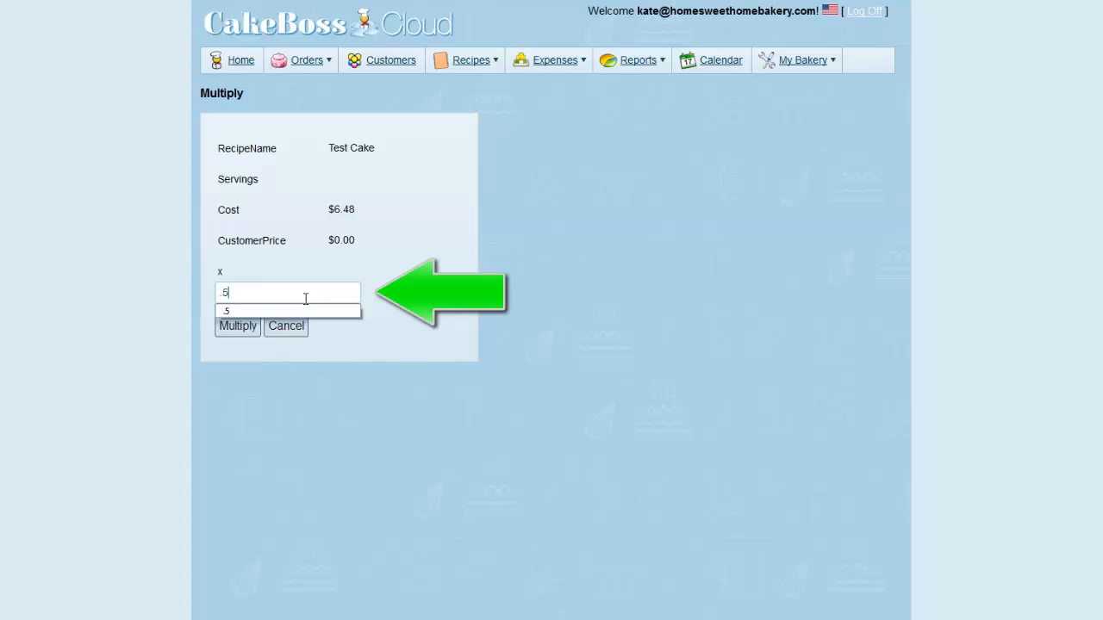
pyautogui.click(285, 312)
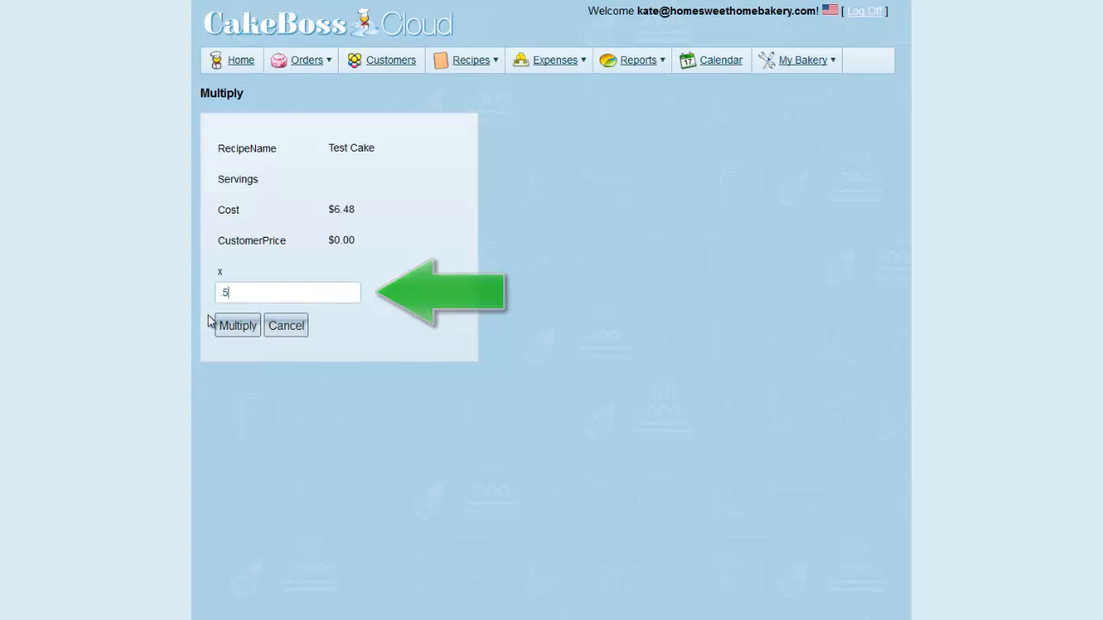
pyautogui.click(238, 328)
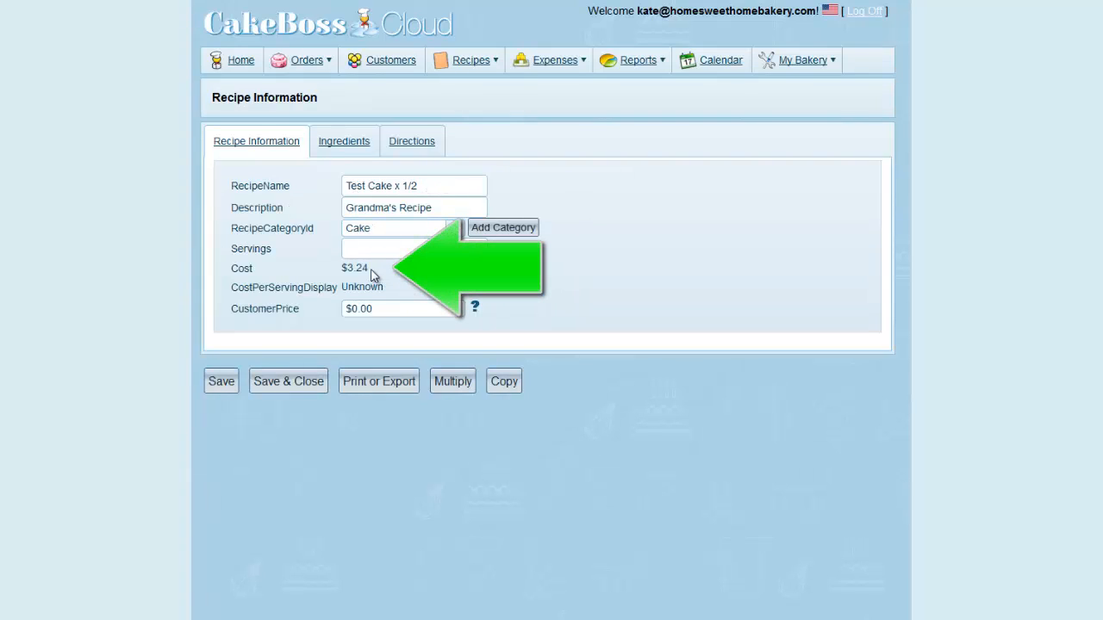
# Create a copy of the "Test Cake x 1/2" recipe
pyautogui.click(507, 382)
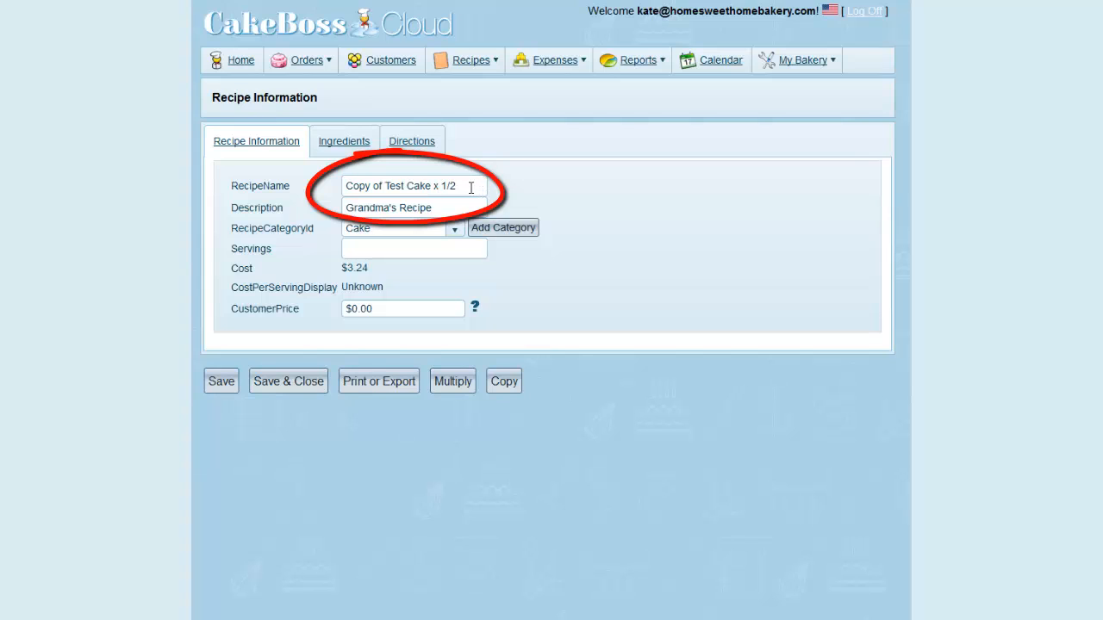
pyautogui.click(349, 142)
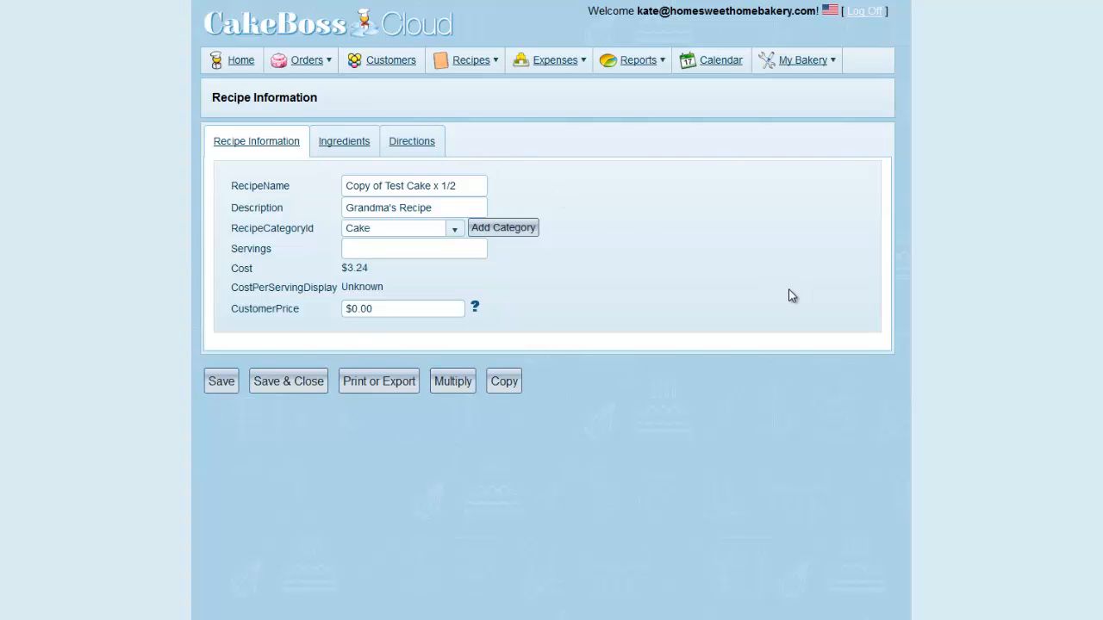
# Open the print and export report of the copied recipe and show its available export formats
pyautogui.click(390, 385)
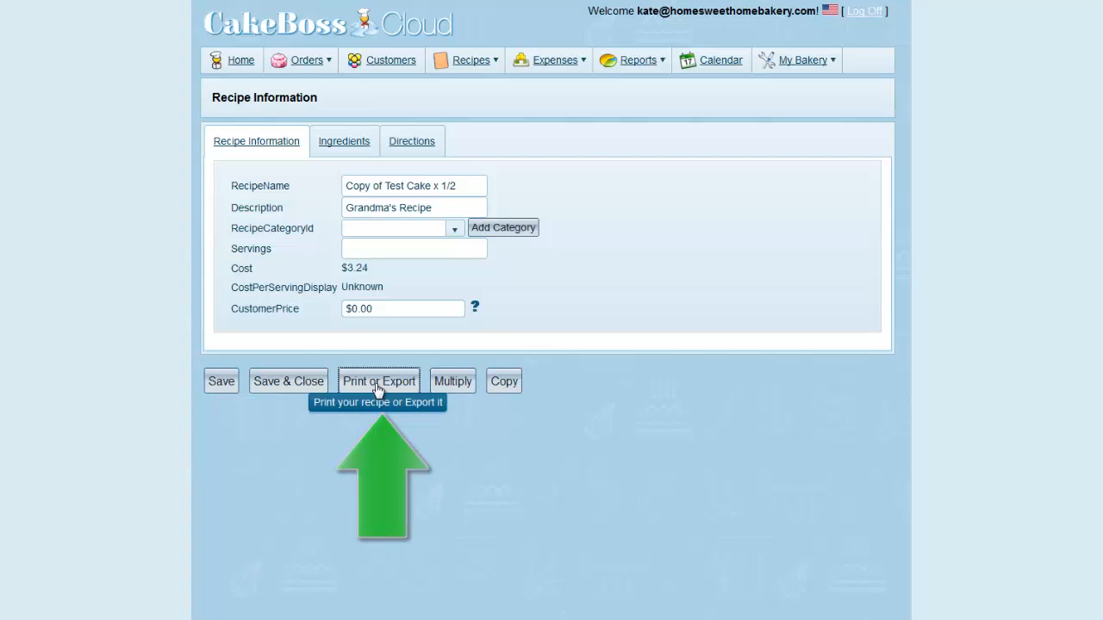
pyautogui.click(376, 388)
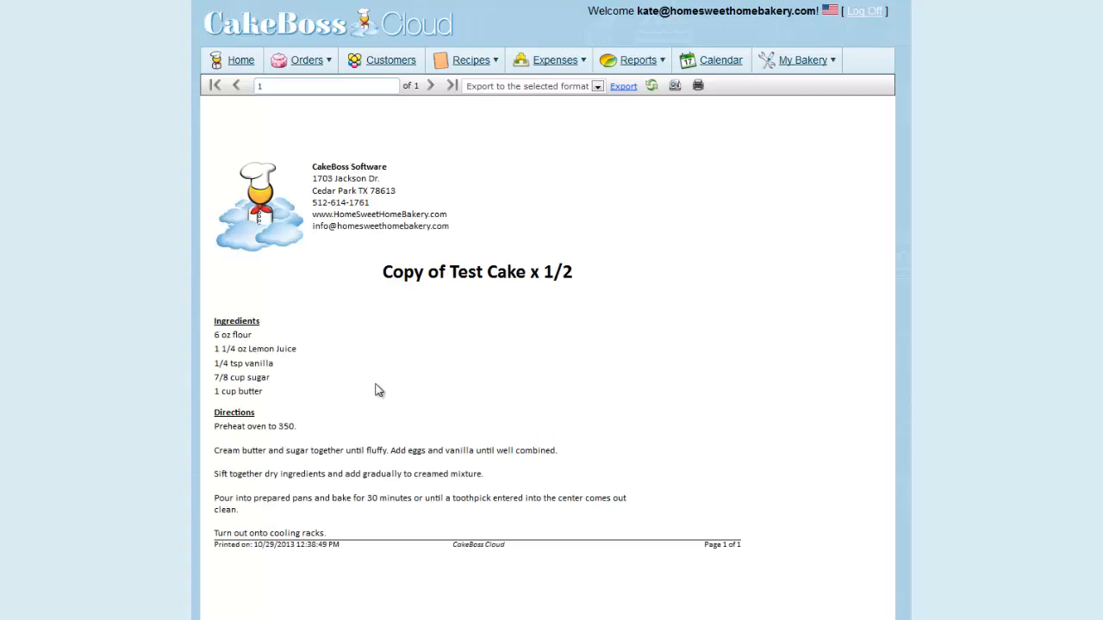
pyautogui.click(597, 86)
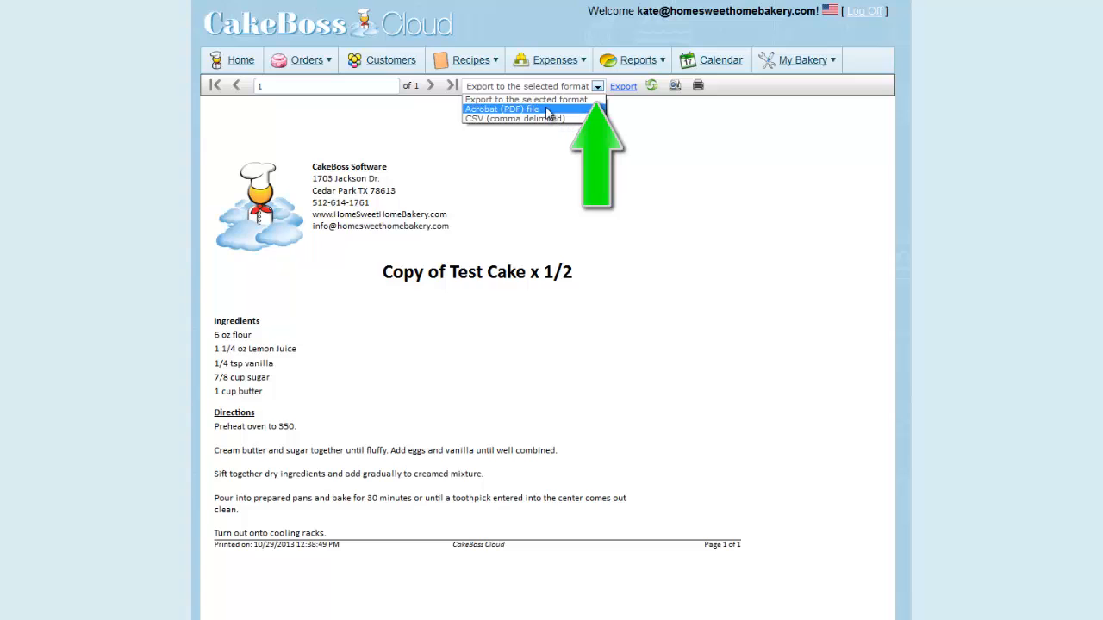